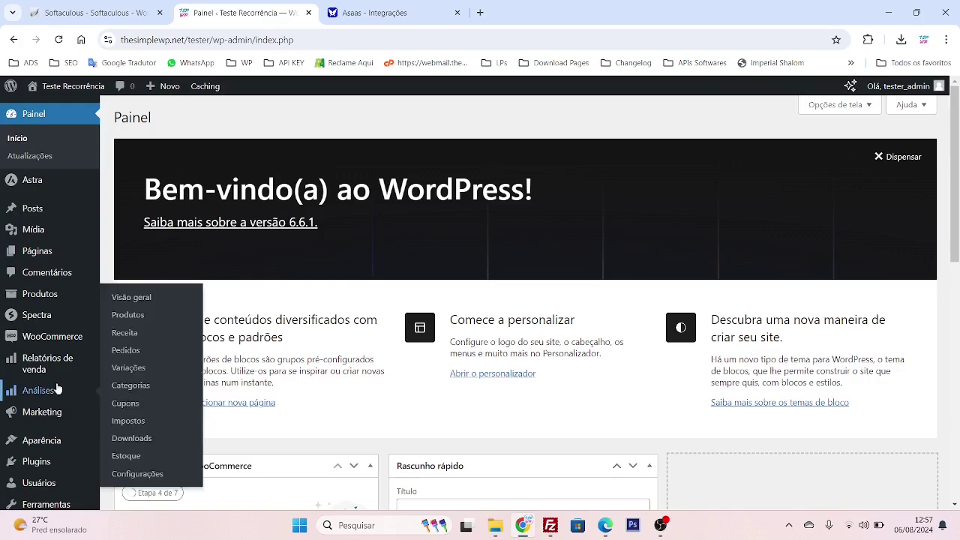
# Open the form for uploading a plugin as a .zip file to the WordPress site.
pyautogui.scroll(-1, 57, 391)
pyautogui.moveTo(58, 391)
pyautogui.moveTo(64, 368)
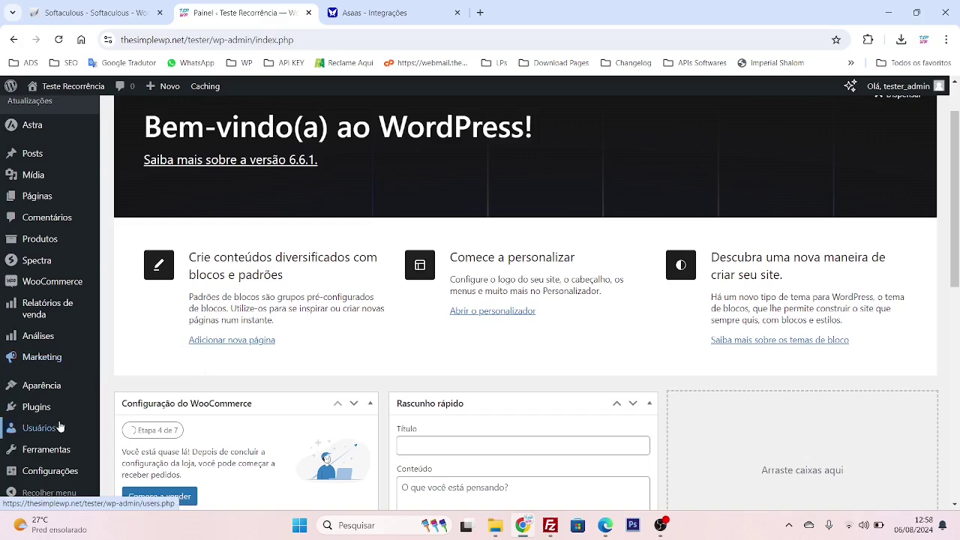
pyautogui.moveTo(50, 418)
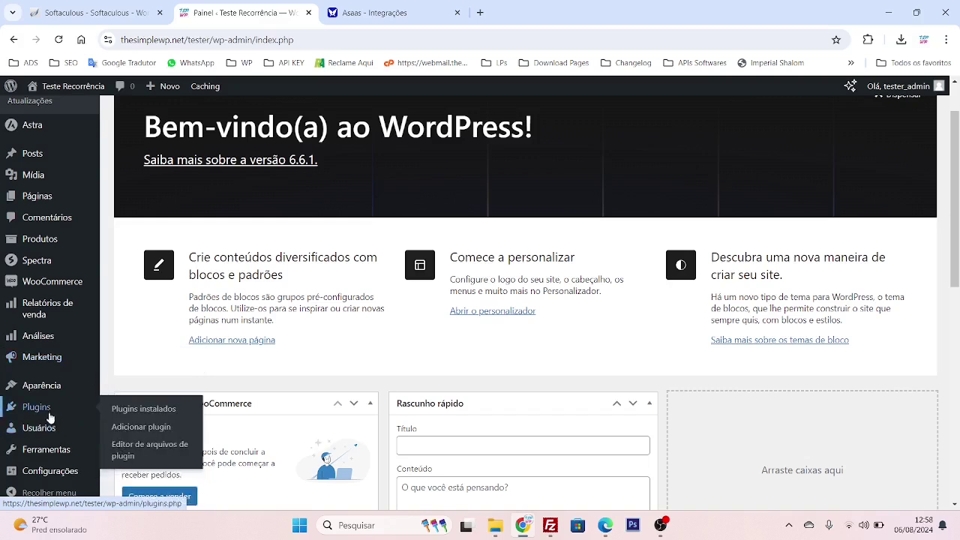
pyautogui.click(152, 433)
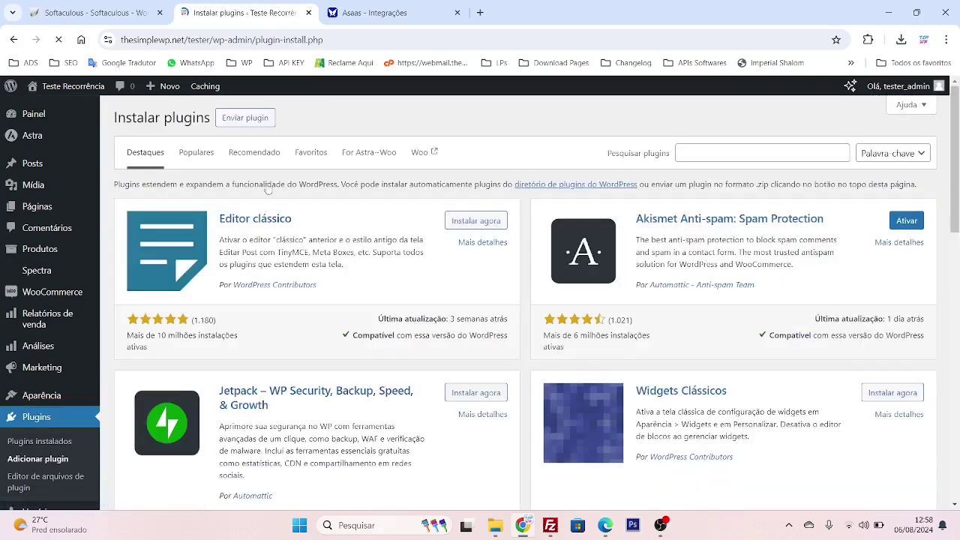
pyautogui.click(259, 118)
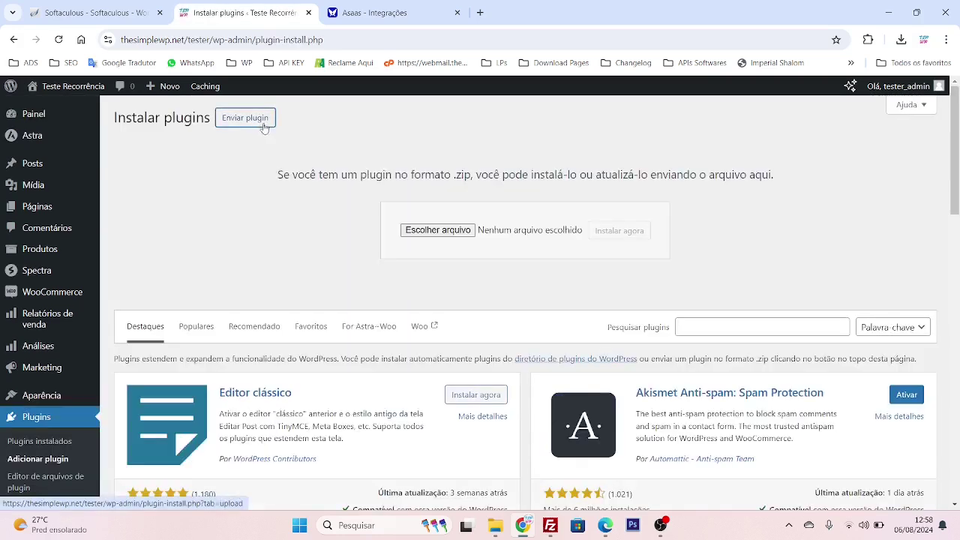
# Install the plugin from woocommerce-subscriptions-6.5.0.zip and activate it.
pyautogui.click(464, 232)
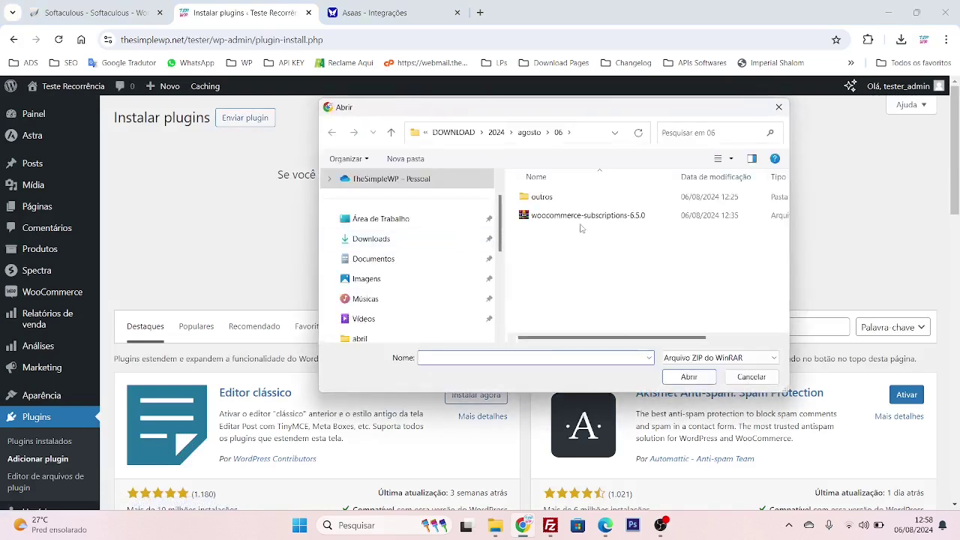
pyautogui.doubleClick(529, 216)
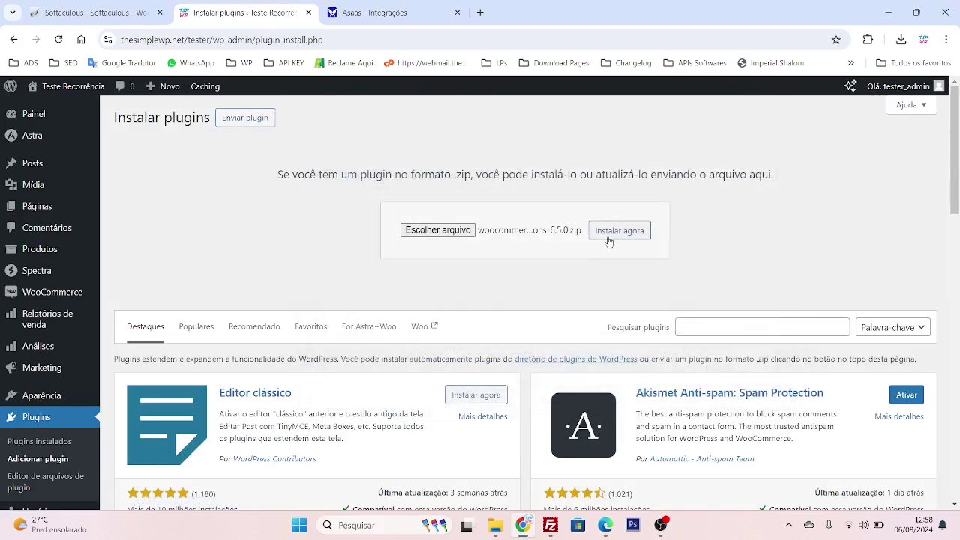
pyautogui.click(590, 237)
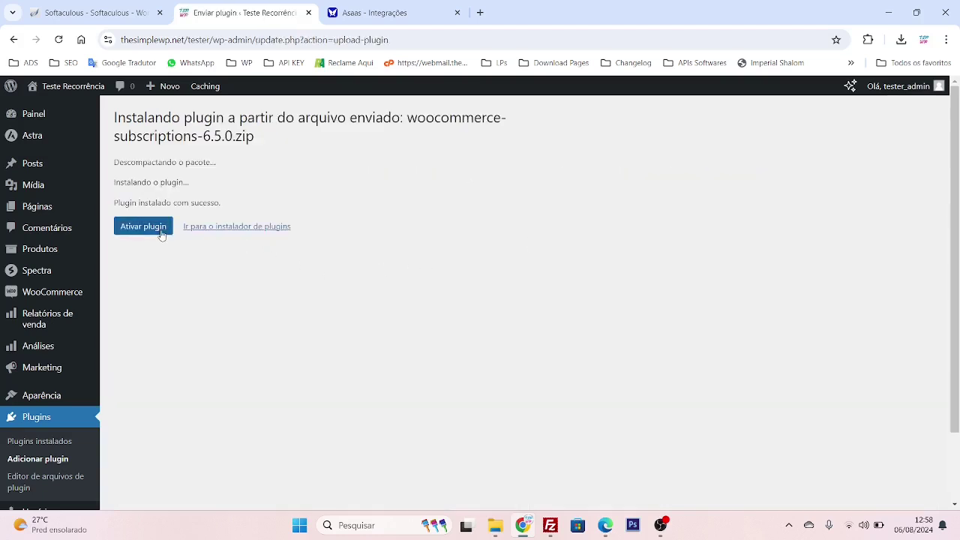
pyautogui.click(160, 234)
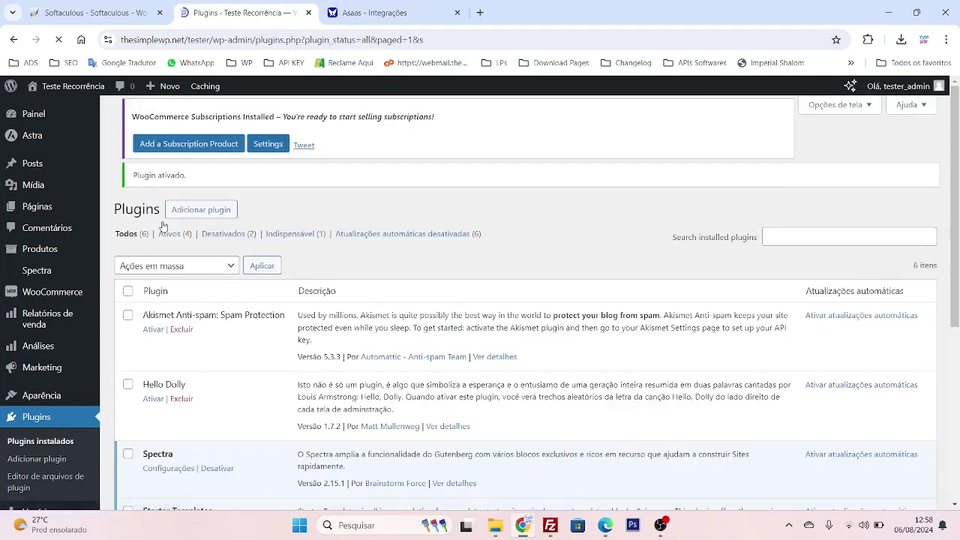
# Open the settings of the WooCommerce Subscriptions plugin and look through the button text and role options.
pyautogui.scroll(-3, 184, 255)
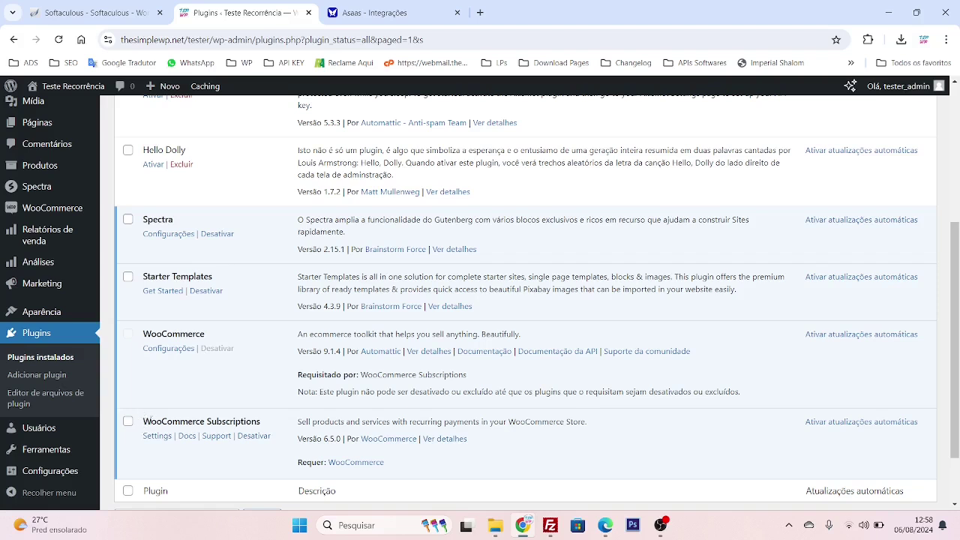
pyautogui.click(158, 439)
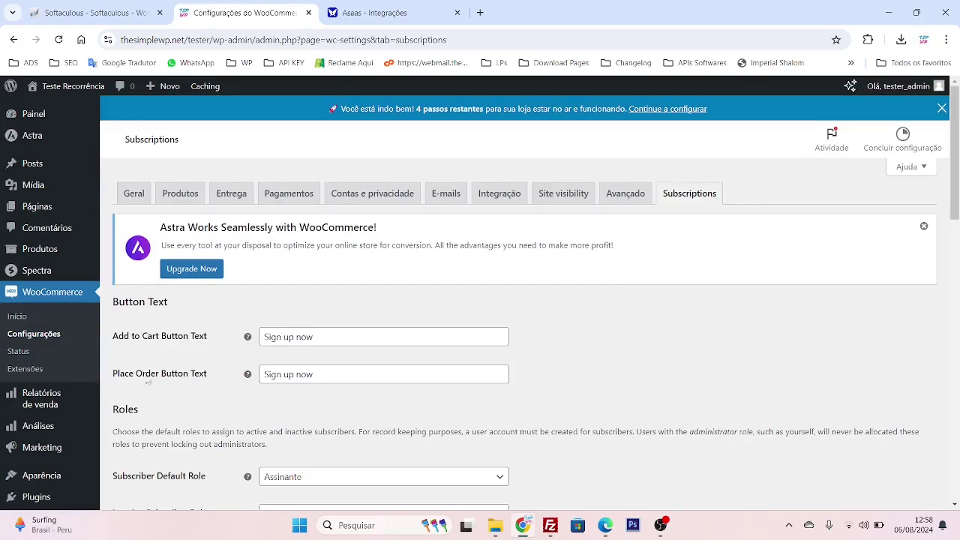
pyautogui.scroll(-2, 62, 390)
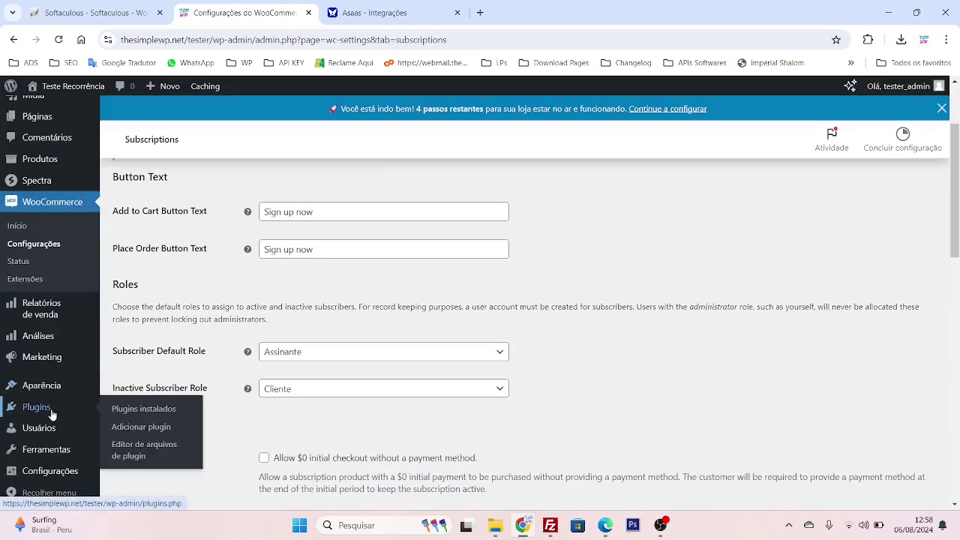
# Search the plugin directory for "loco translate".
pyautogui.click(52, 414)
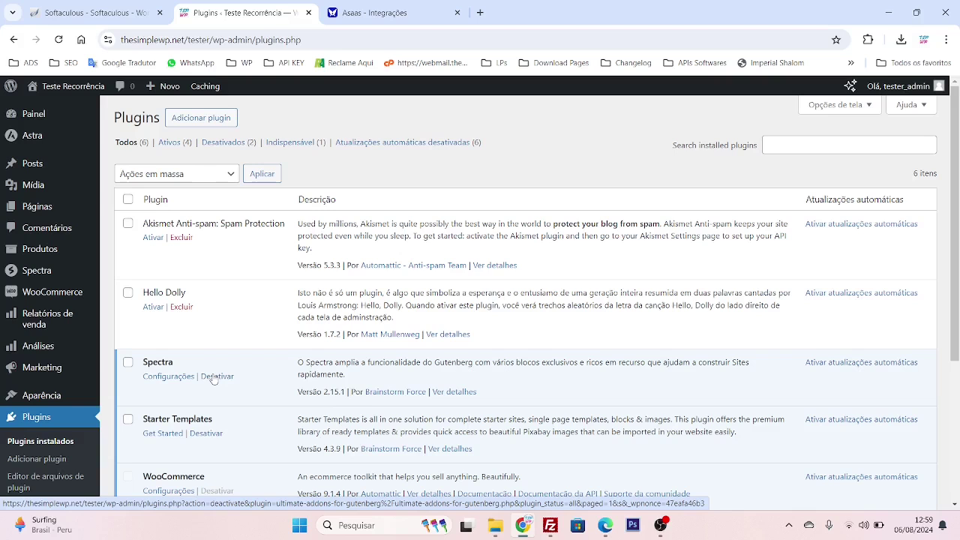
pyautogui.click(192, 129)
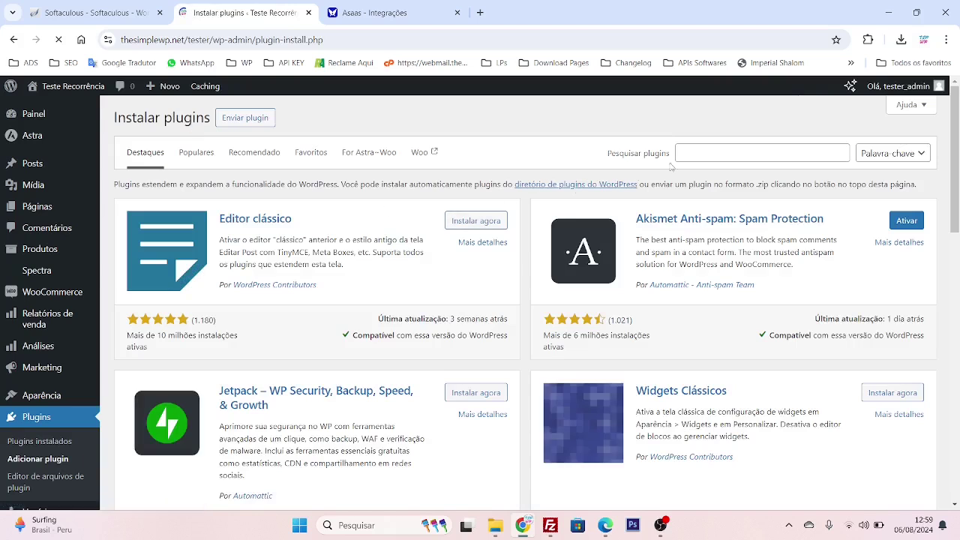
pyautogui.click(719, 155)
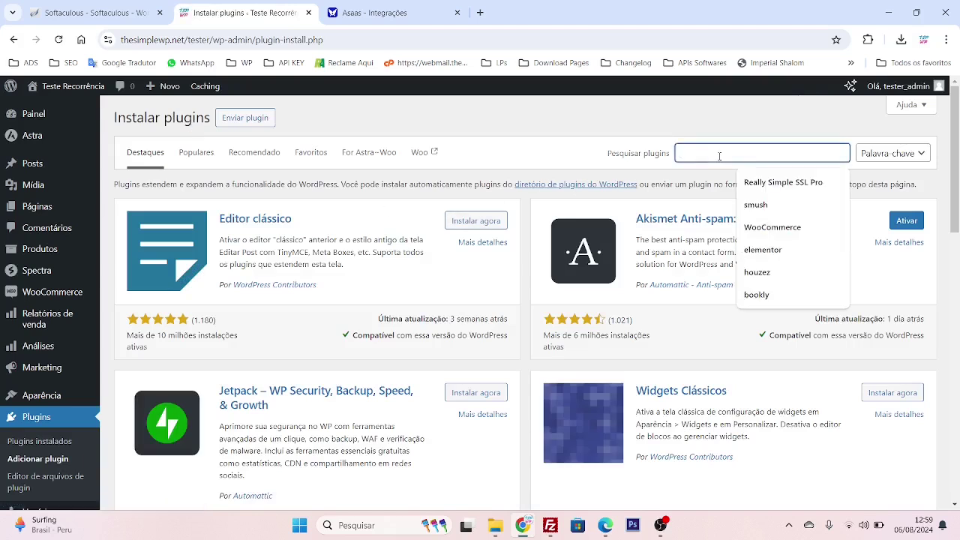
pyautogui.write('loco tra')
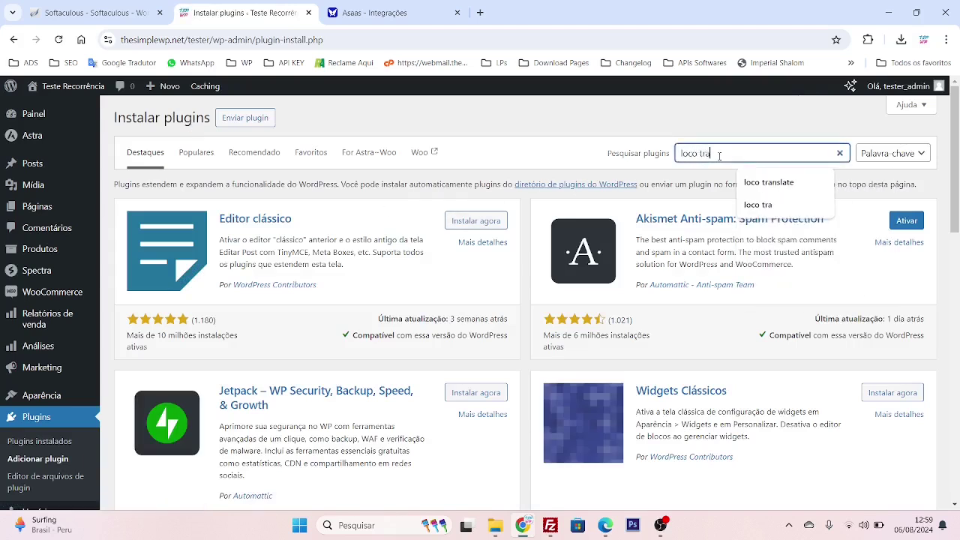
pyautogui.write('nslate')
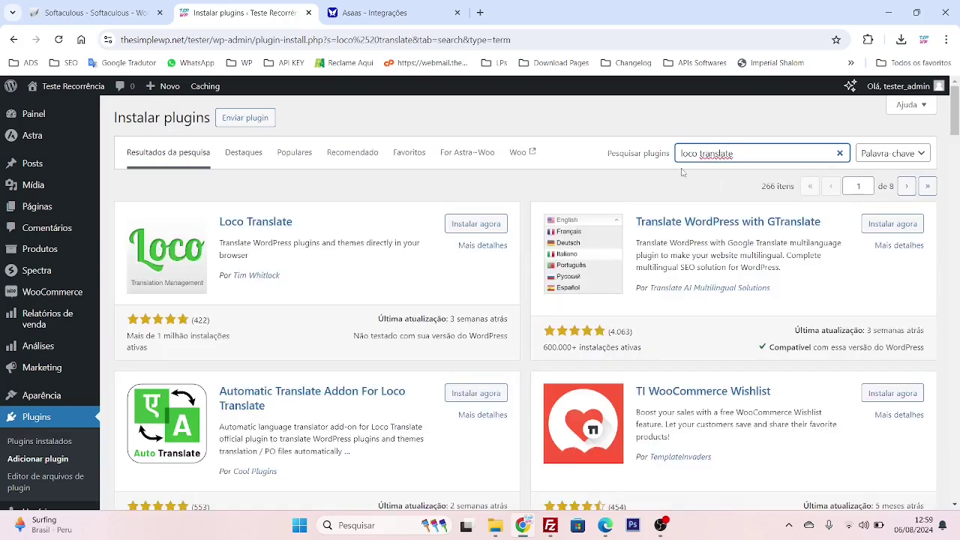
# Install and activate the Loco Translate plugin, then check the WooCommerce Subscriptions entry among the installed plugins.
pyautogui.click(476, 224)
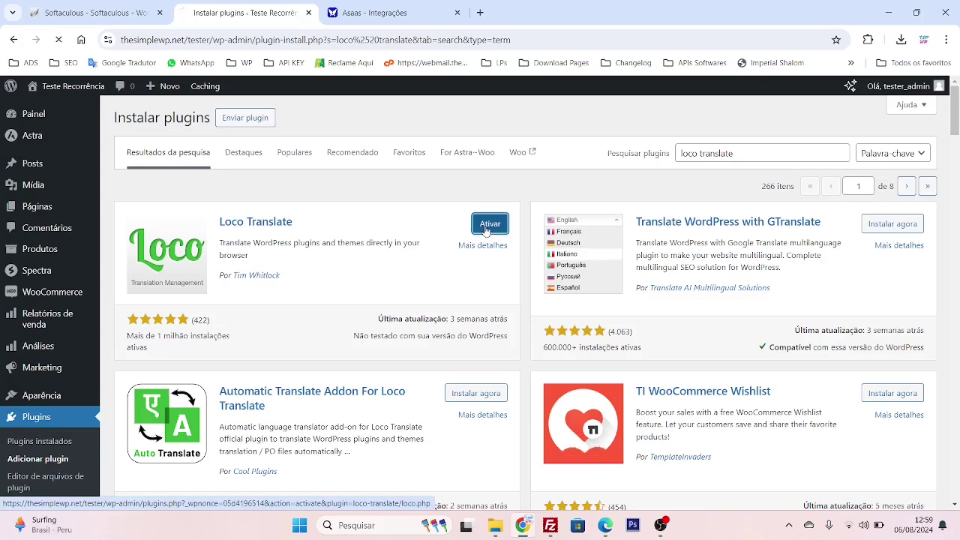
pyautogui.click(487, 225)
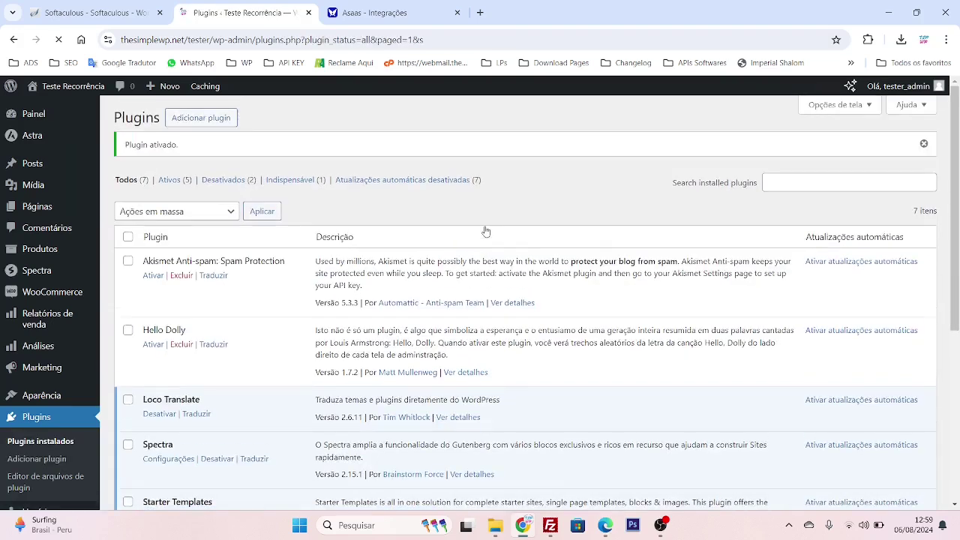
pyautogui.scroll(-3, 486, 231)
pyautogui.scroll(-1, 486, 231)
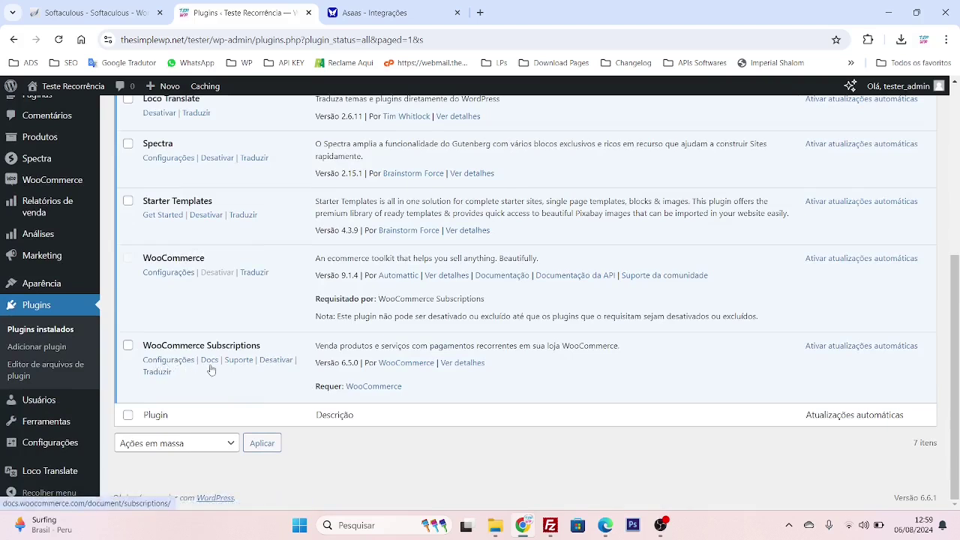
# In the general site settings, choose Português do Brasil as the site language and save the changes.
pyautogui.moveTo(71, 443)
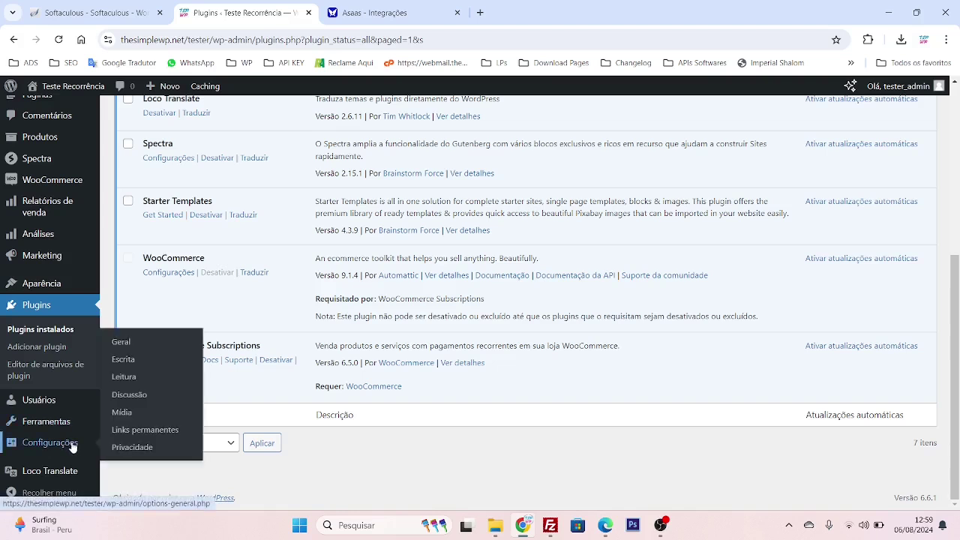
pyautogui.click(128, 346)
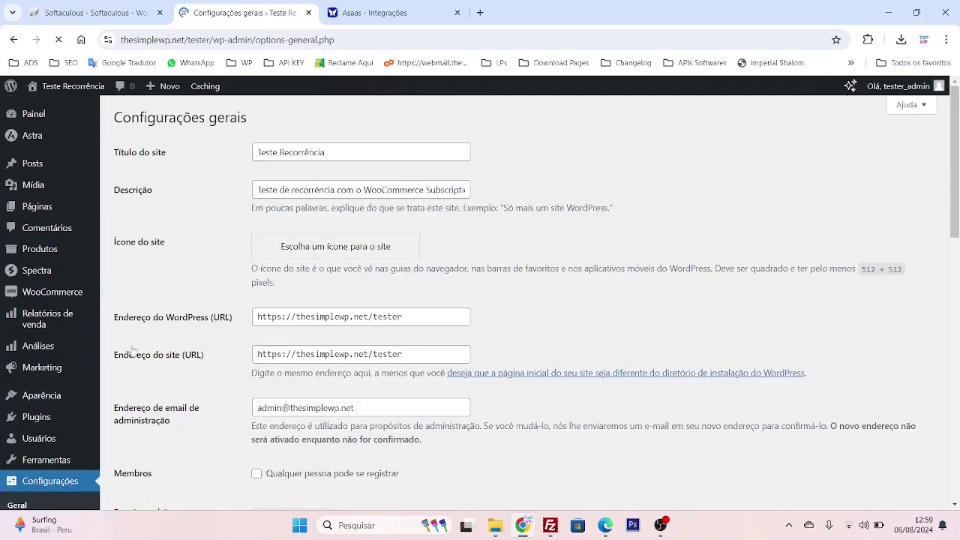
pyautogui.scroll(-2, 293, 205)
pyautogui.scroll(-1, 293, 206)
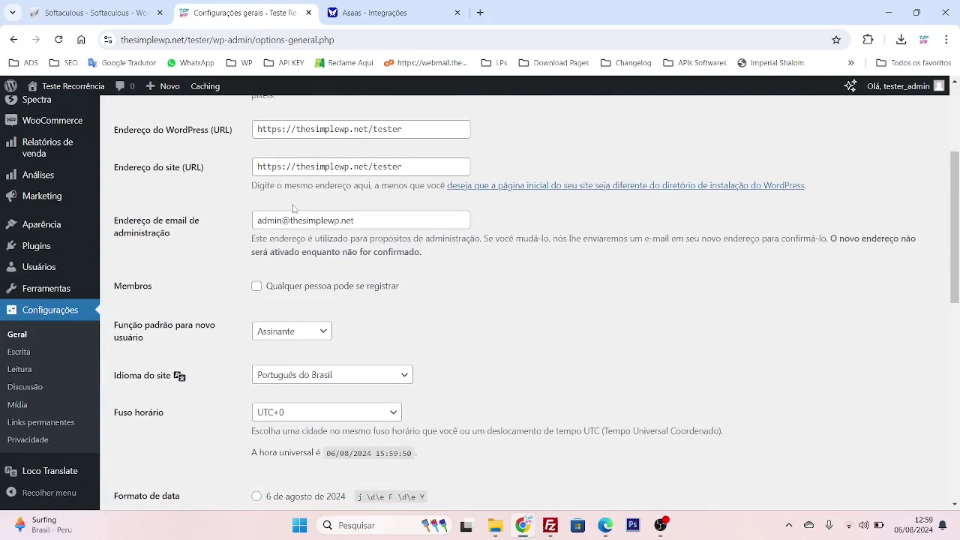
pyautogui.scroll(-1, 293, 209)
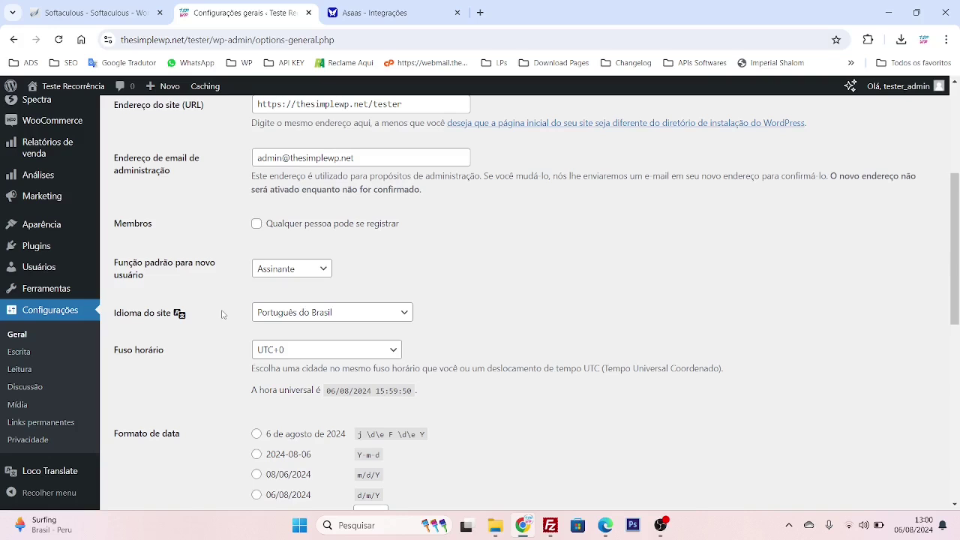
pyautogui.click(296, 310)
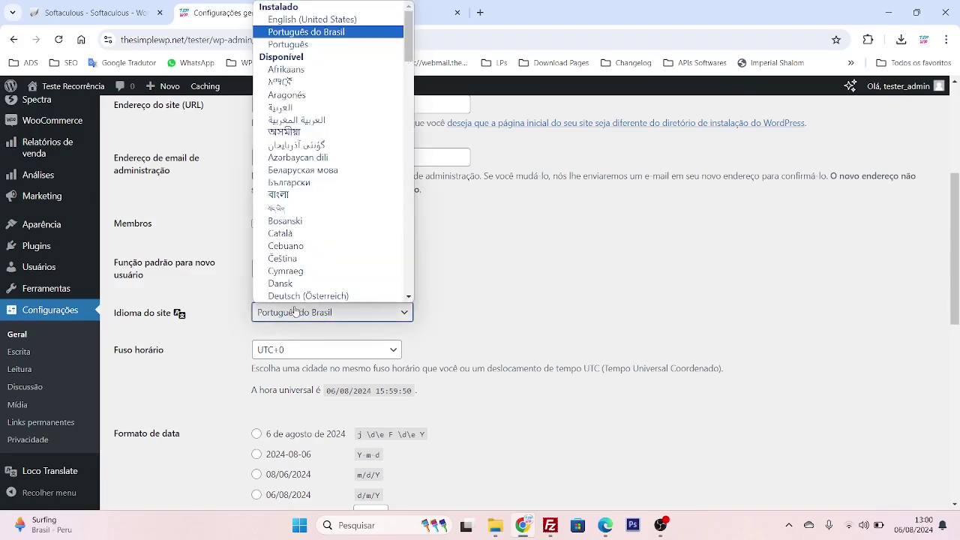
pyautogui.press('Down')
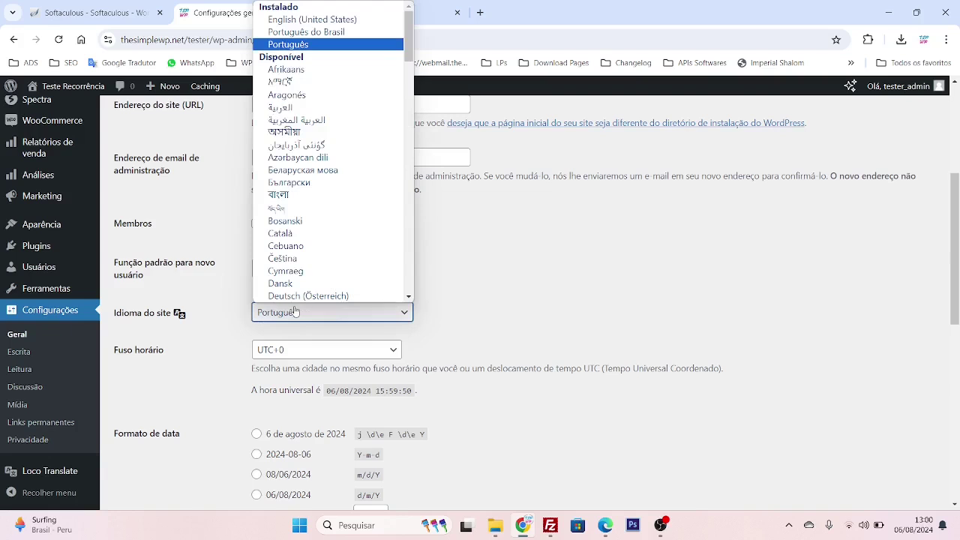
pyautogui.scroll(-1, 315, 270)
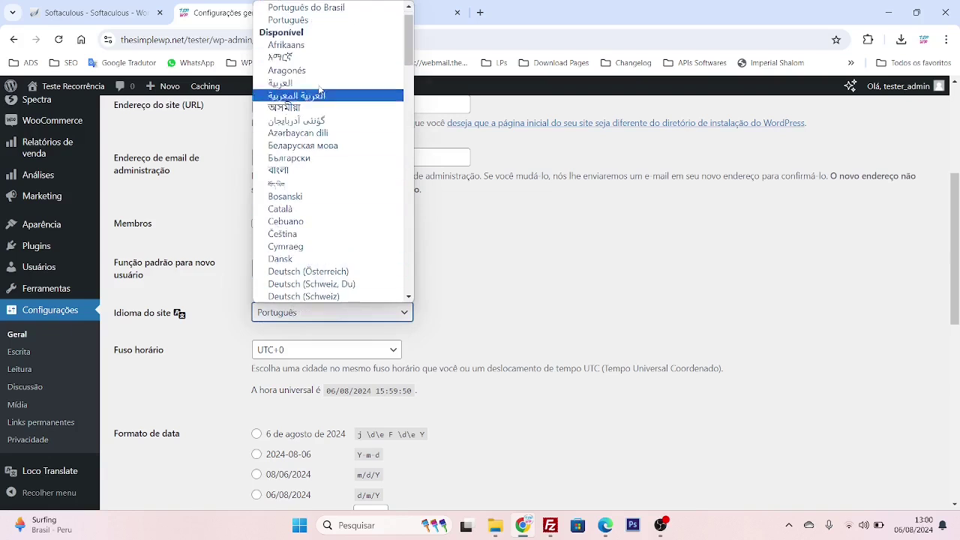
pyautogui.click(318, 10)
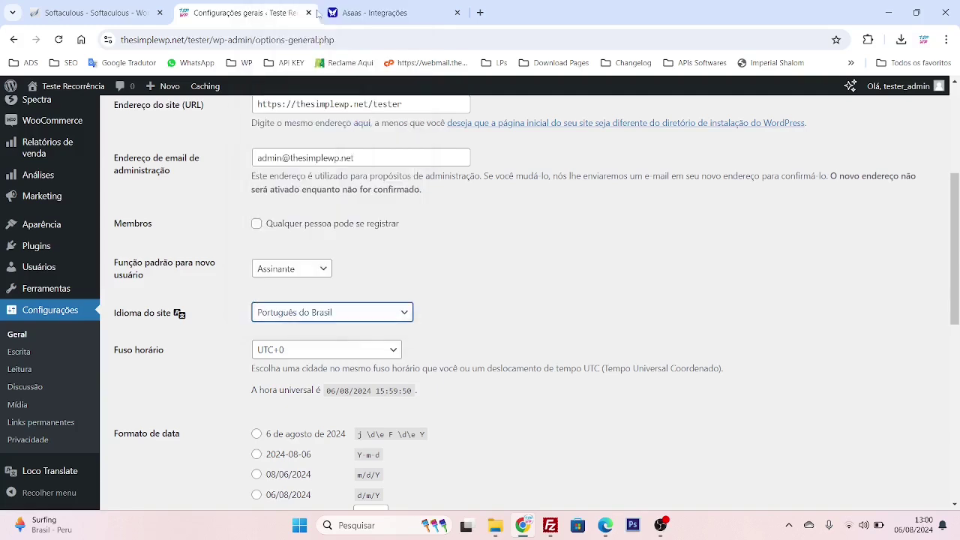
pyautogui.scroll(-8, 154, 375)
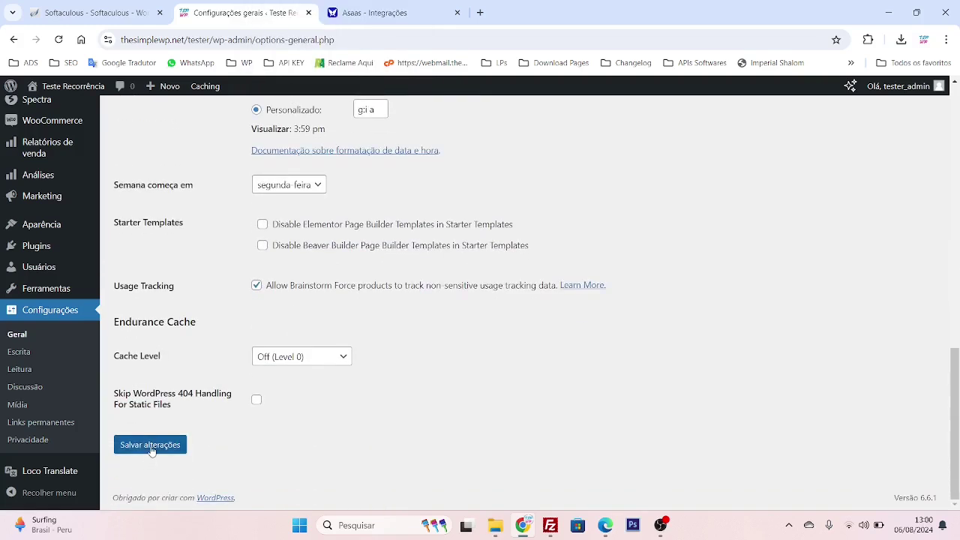
pyautogui.click(150, 448)
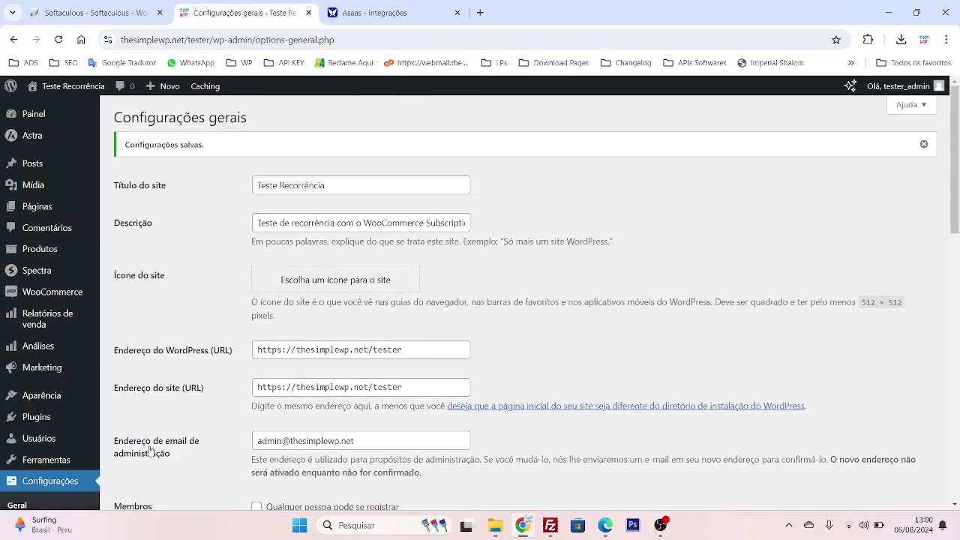
# Reopen the WooCommerce Subscriptions settings and review the add-to-cart and place-order button texts and the subscriber roles.
pyautogui.click(52, 423)
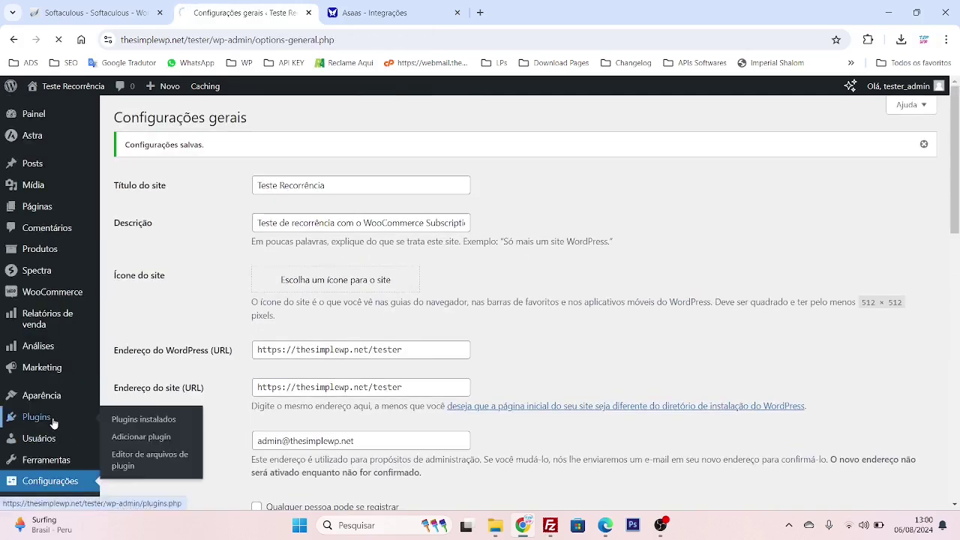
pyautogui.scroll(-3, 199, 404)
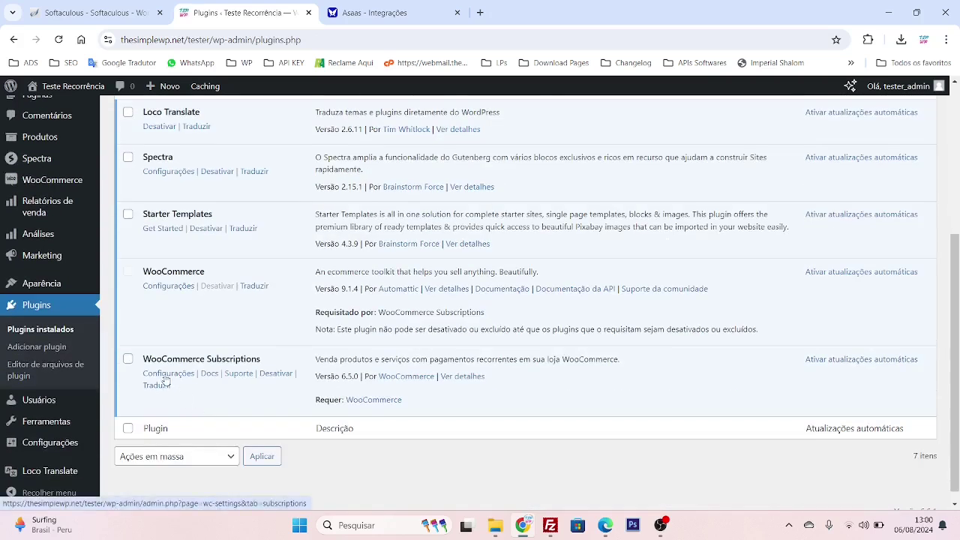
pyautogui.click(169, 376)
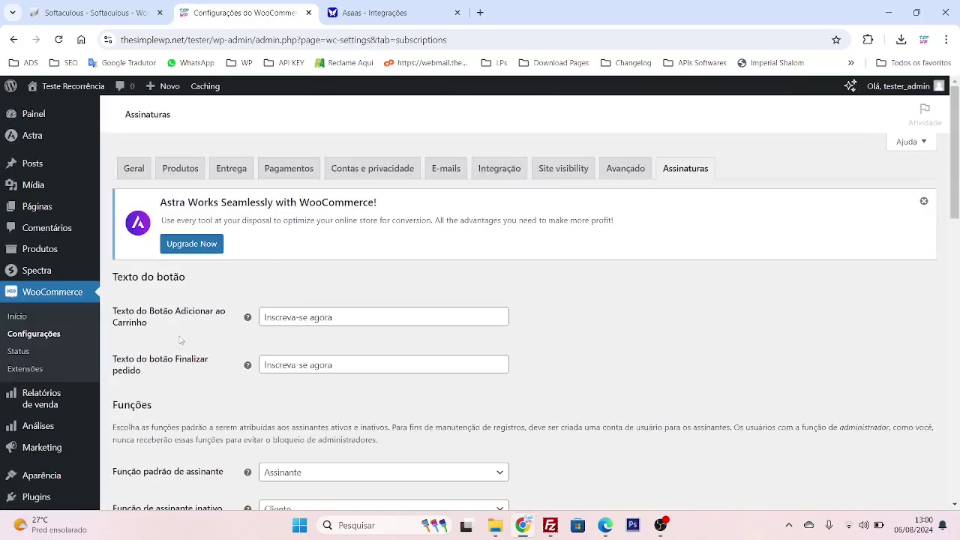
pyautogui.scroll(-1, 180, 334)
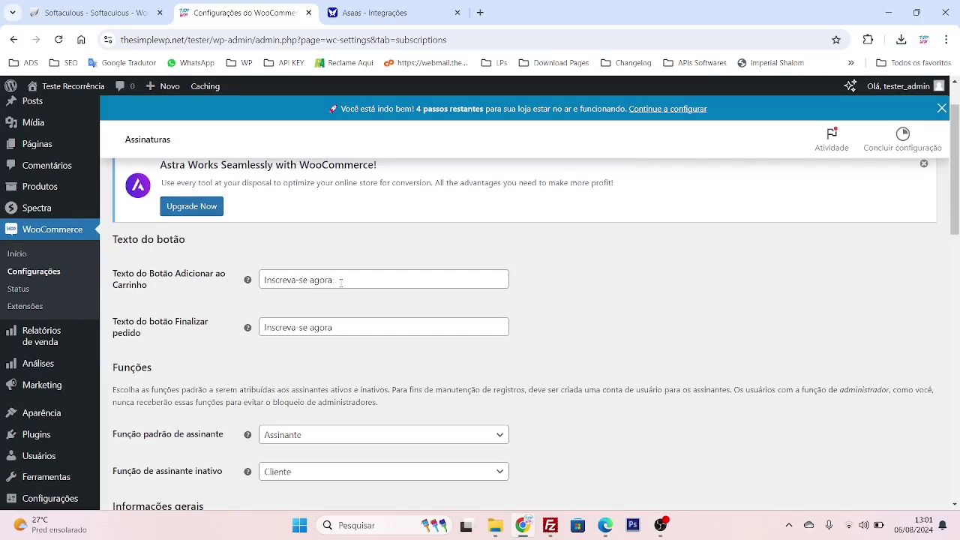
pyautogui.moveTo(349, 278); pyautogui.dragTo(253, 285)
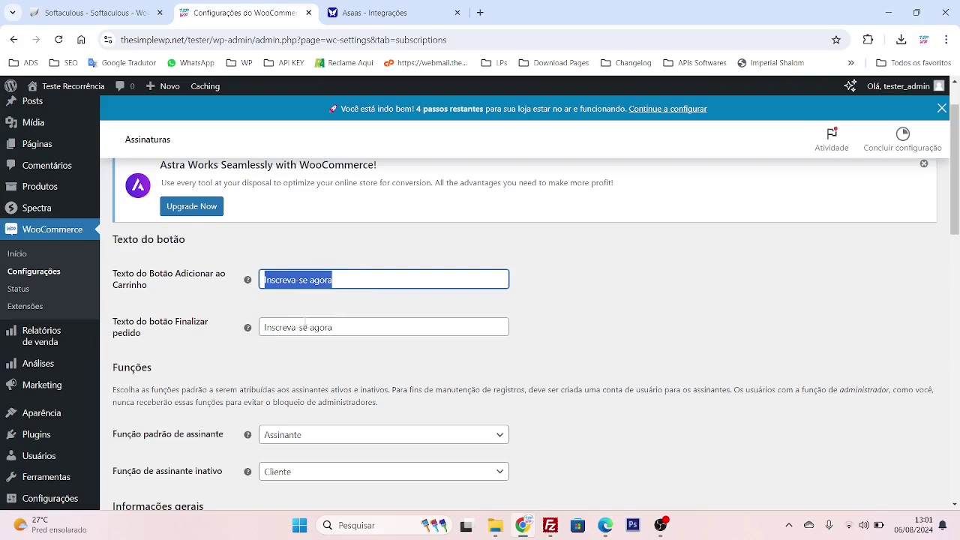
pyautogui.scroll(-1, 300, 318)
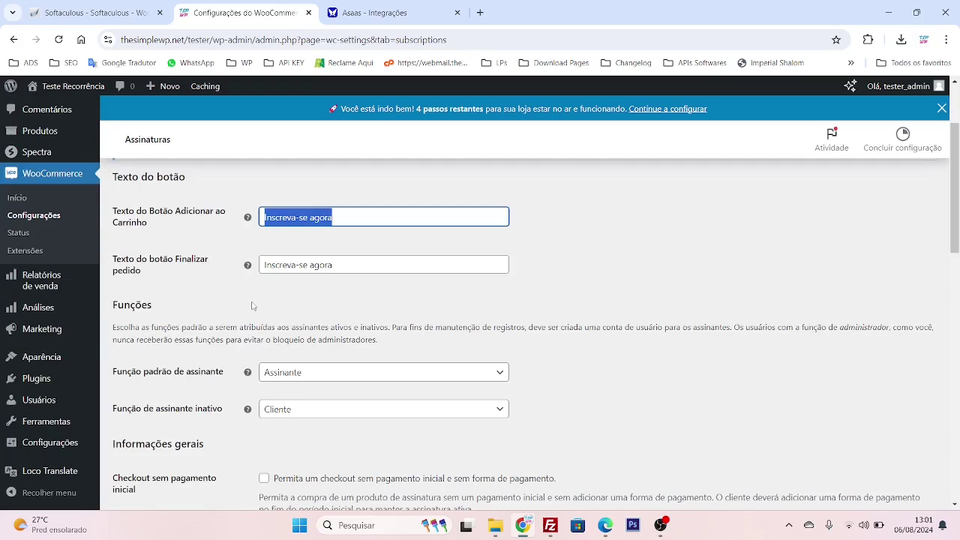
# Review the general, mixed checkout, failed payment retry, renewal, synchronization and switching options in the subscription settings.
pyautogui.scroll(-2, 253, 305)
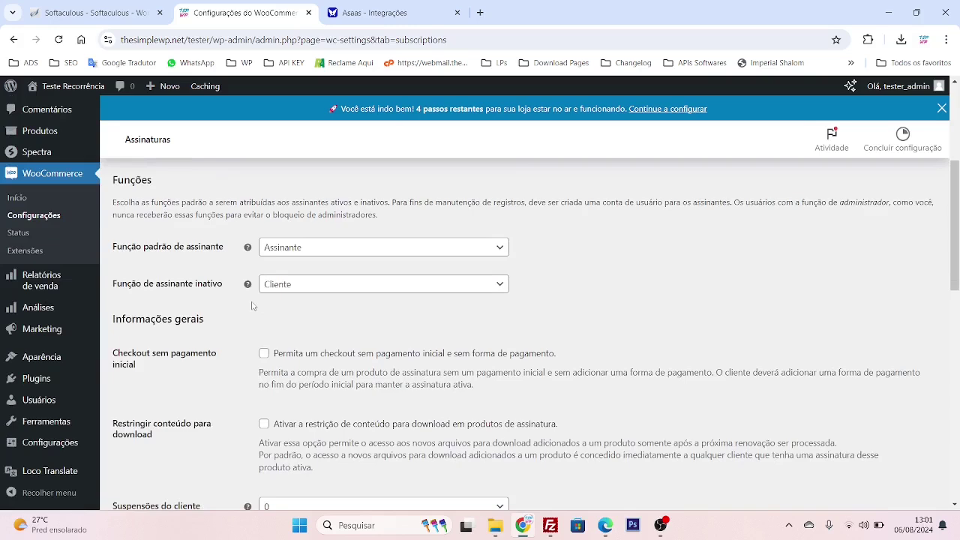
pyautogui.scroll(-1, 253, 305)
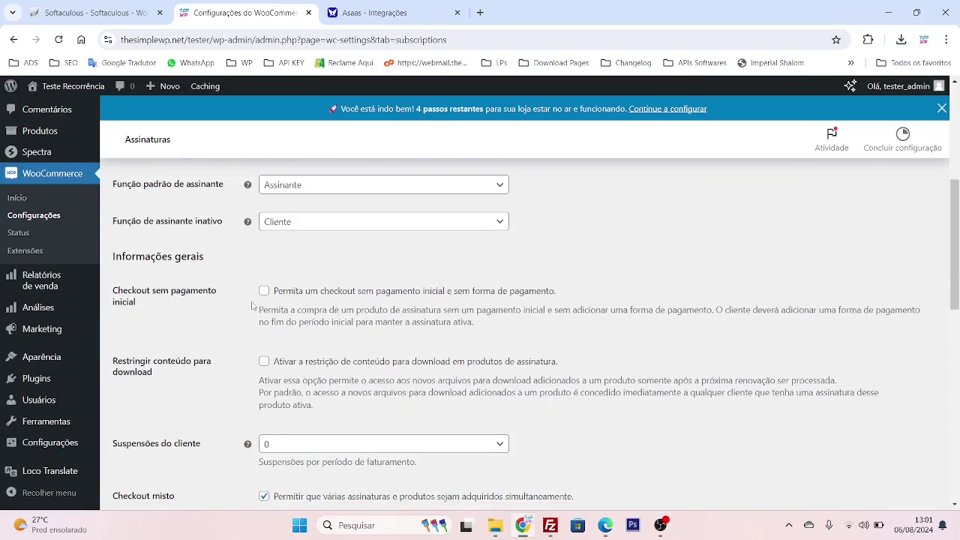
pyautogui.scroll(-1, 253, 305)
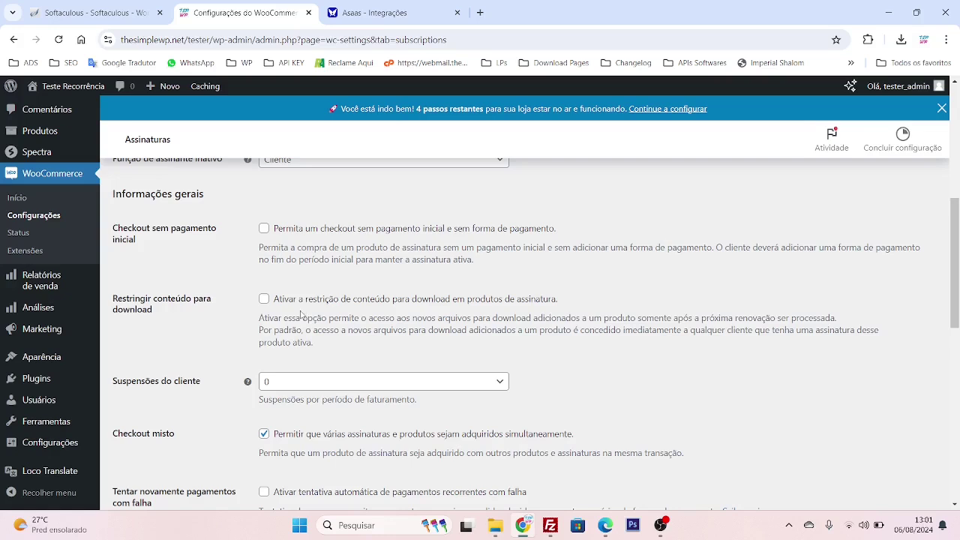
pyautogui.scroll(-2, 299, 314)
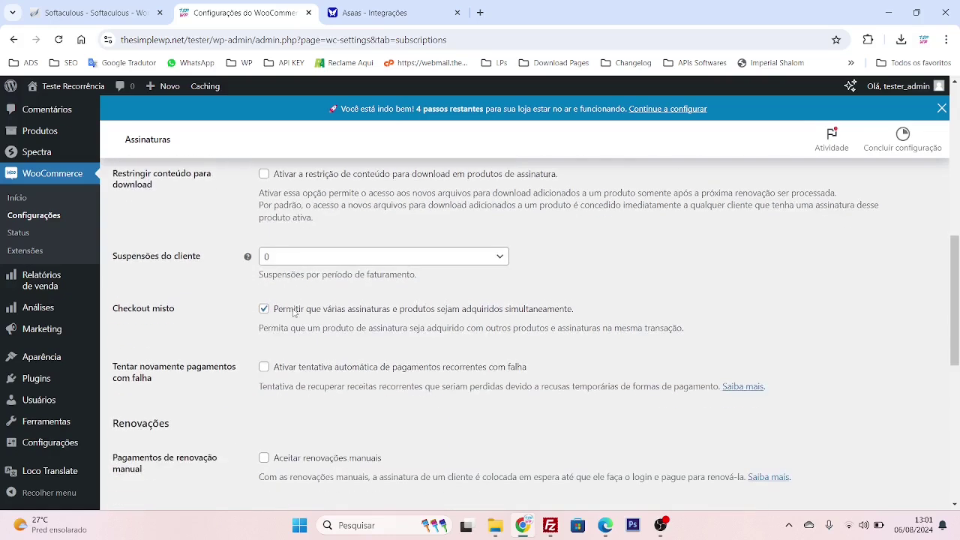
pyautogui.scroll(-3, 295, 312)
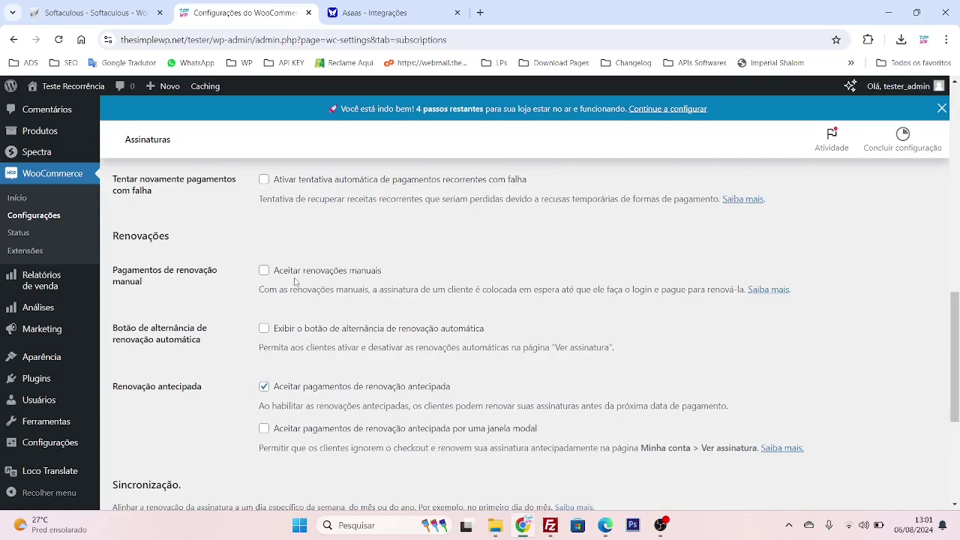
pyautogui.scroll(-1, 295, 280)
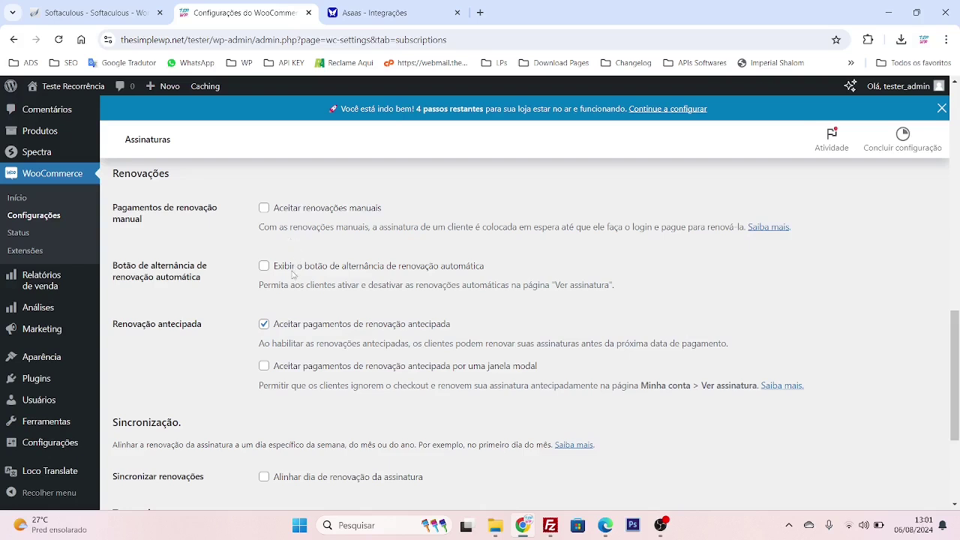
pyautogui.scroll(-1, 293, 275)
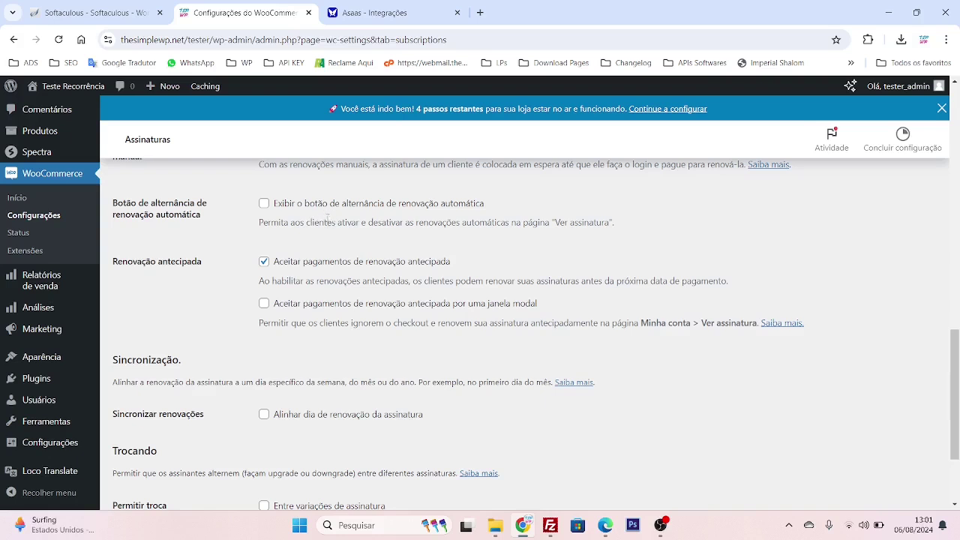
pyautogui.scroll(1, 326, 220)
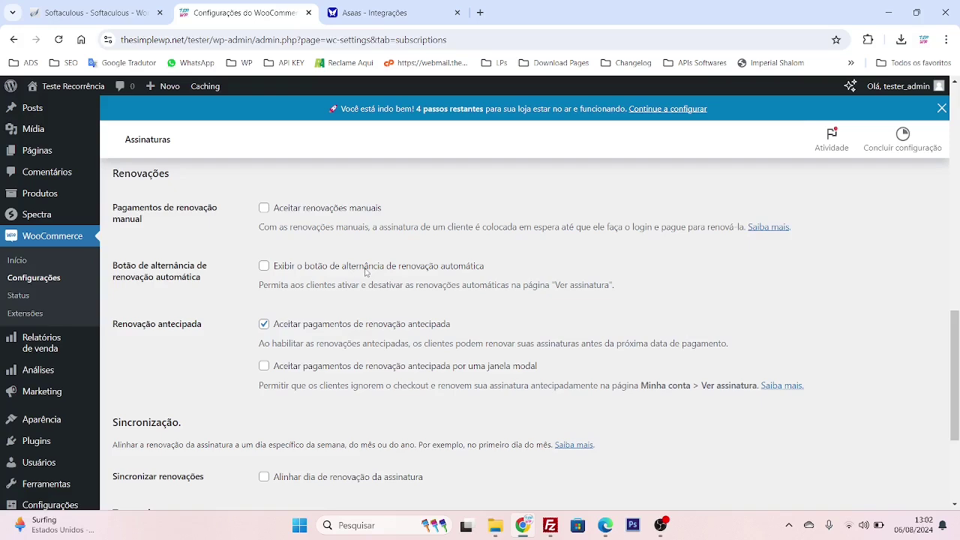
pyautogui.scroll(-2, 365, 276)
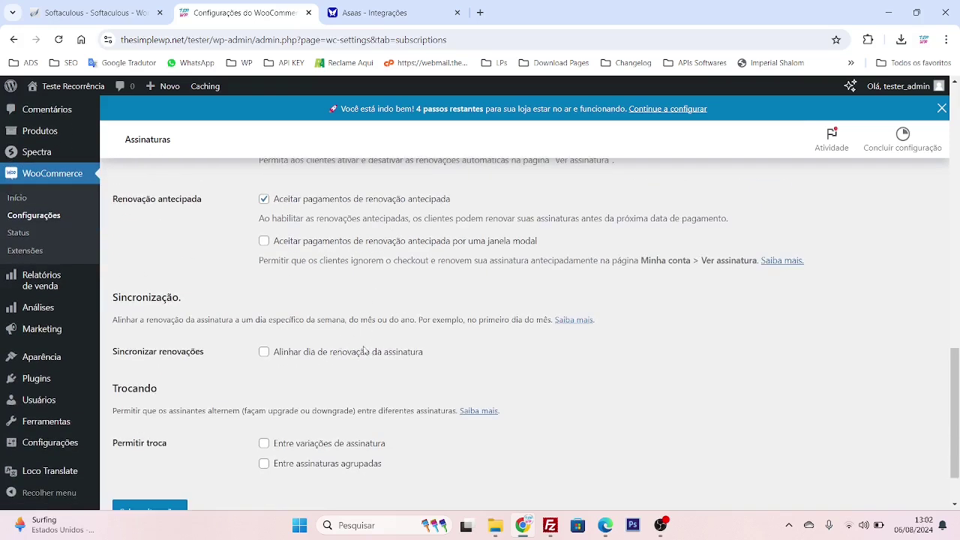
pyautogui.scroll(-1, 317, 275)
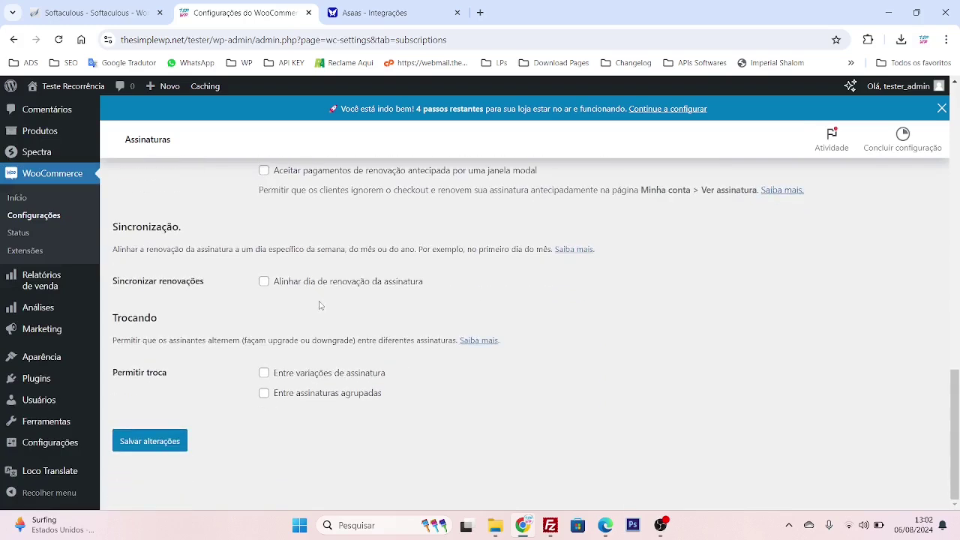
pyautogui.scroll(7, 317, 306)
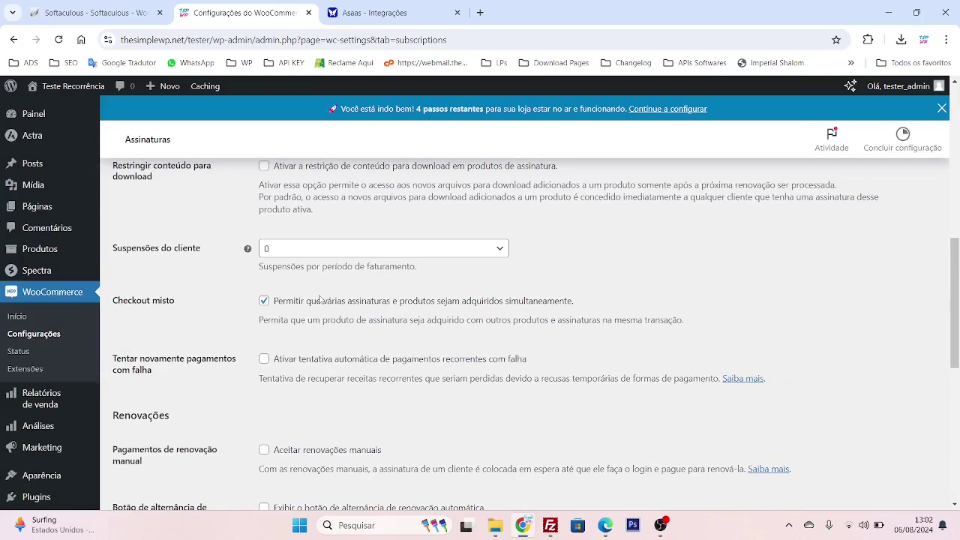
pyautogui.scroll(3, 320, 299)
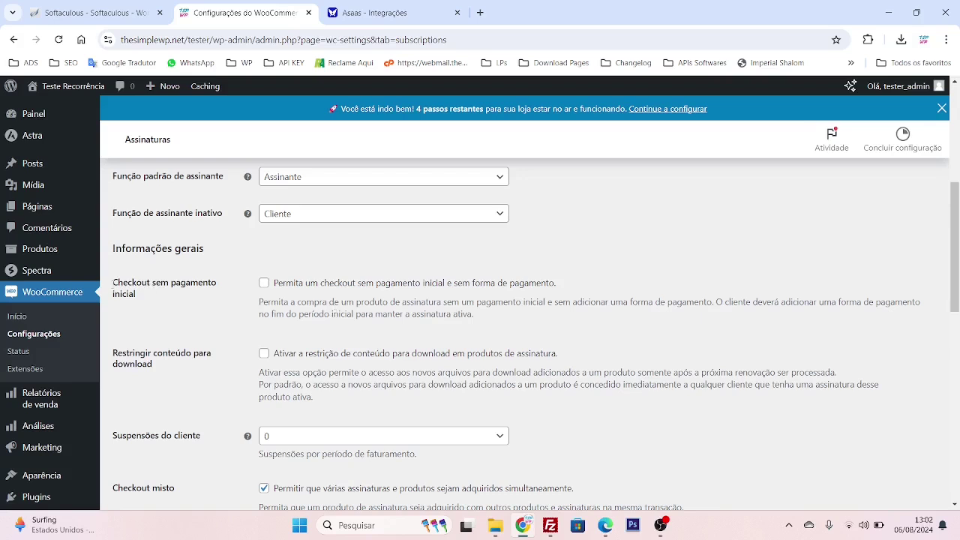
# Open the Fresh Organic Honey product for editing and change its product type to Assinatura simples.
pyautogui.click(54, 260)
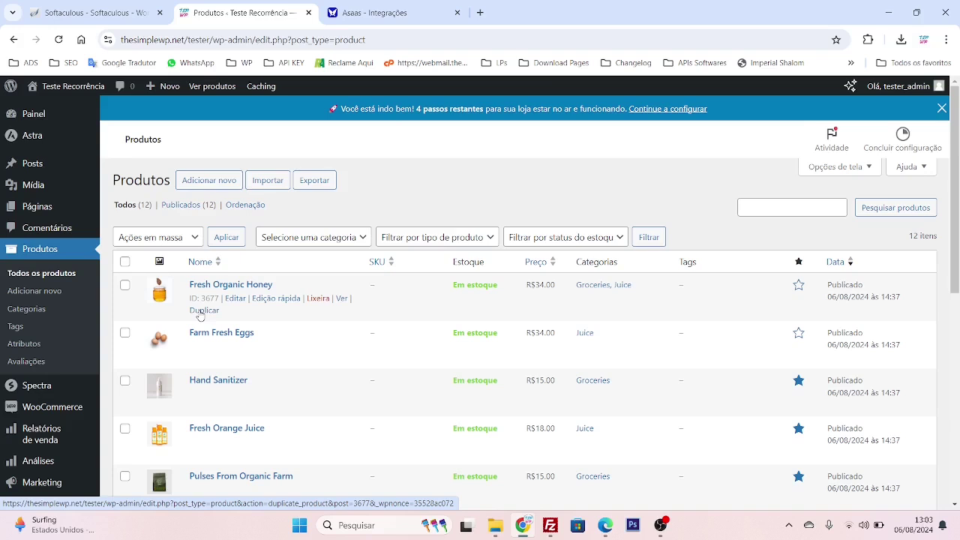
pyautogui.click(242, 300)
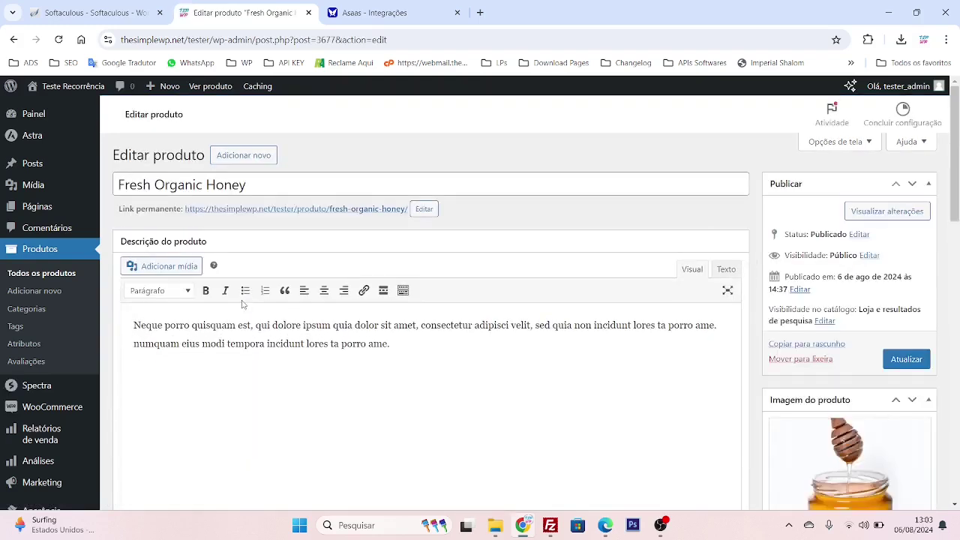
pyautogui.scroll(-5, 244, 303)
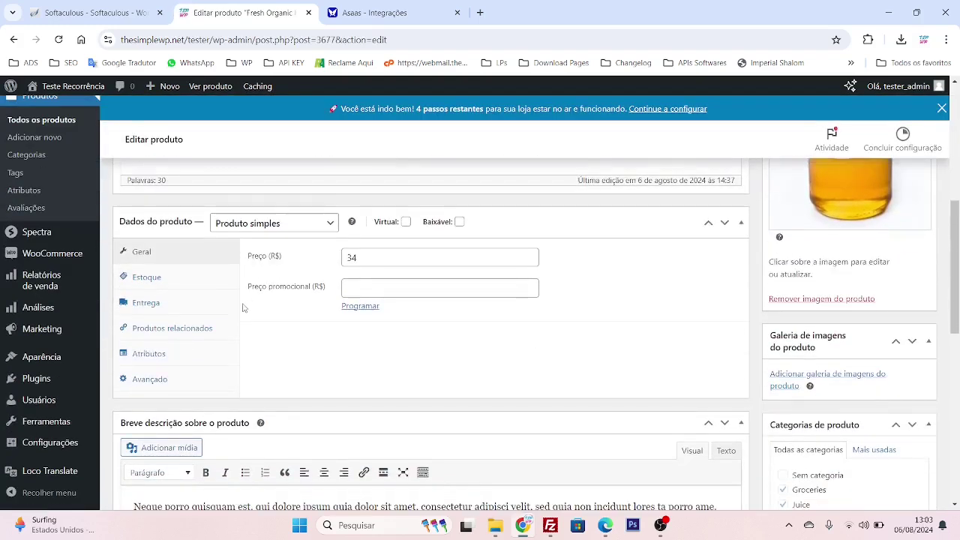
pyautogui.click(329, 227)
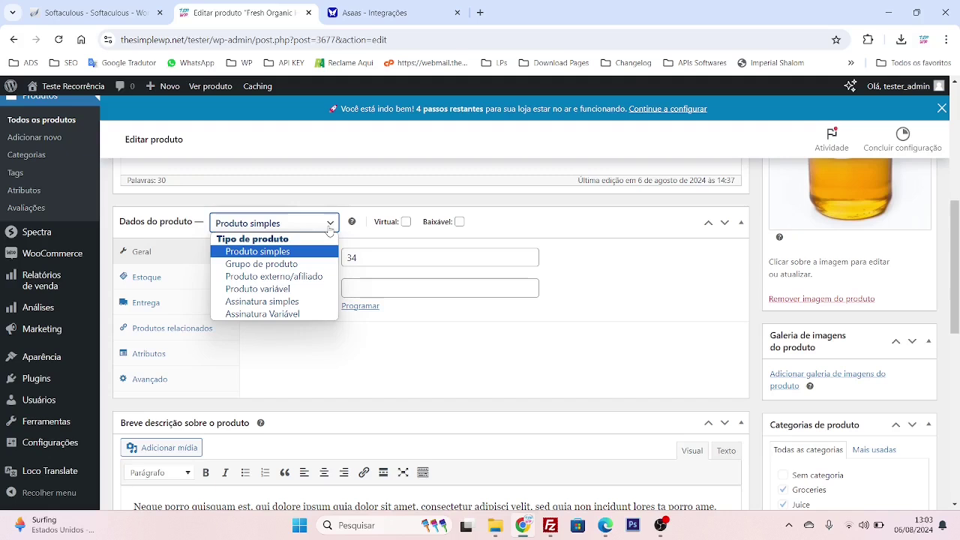
pyautogui.click(291, 302)
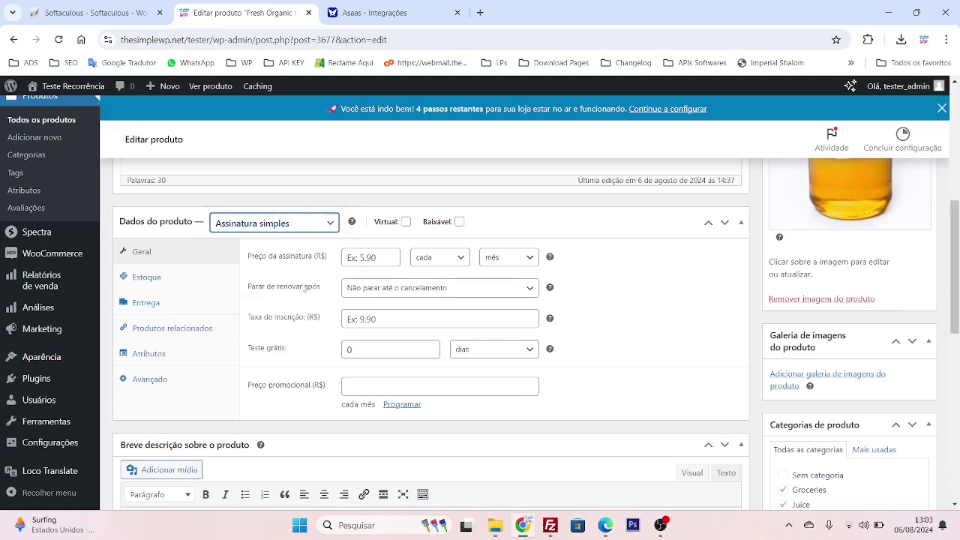
# Mark the subscription product as virtual.
pyautogui.click(406, 223)
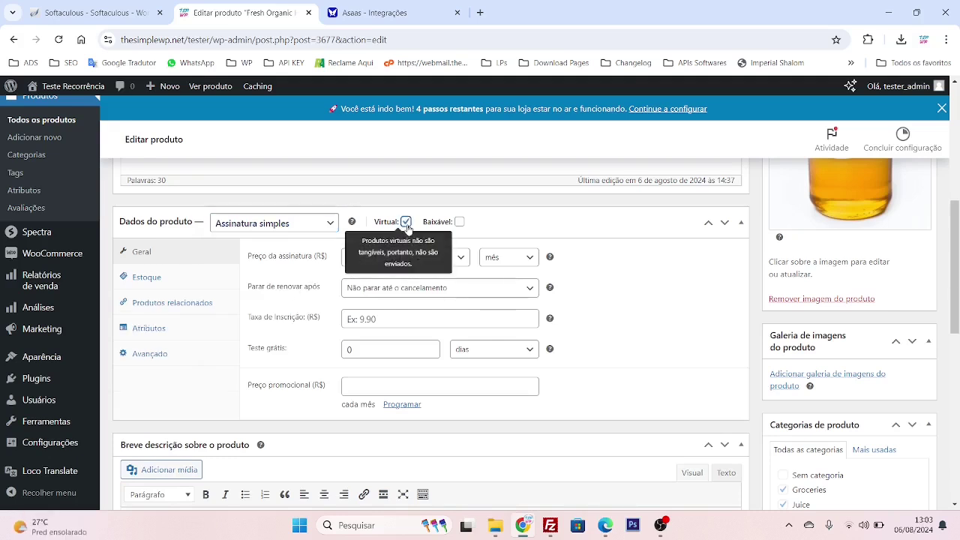
pyautogui.click(406, 222)
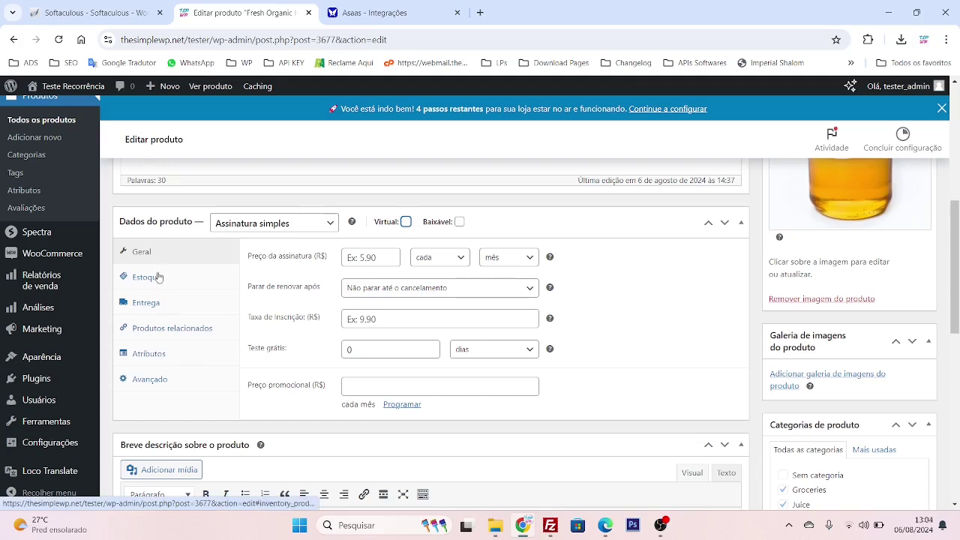
pyautogui.click(407, 223)
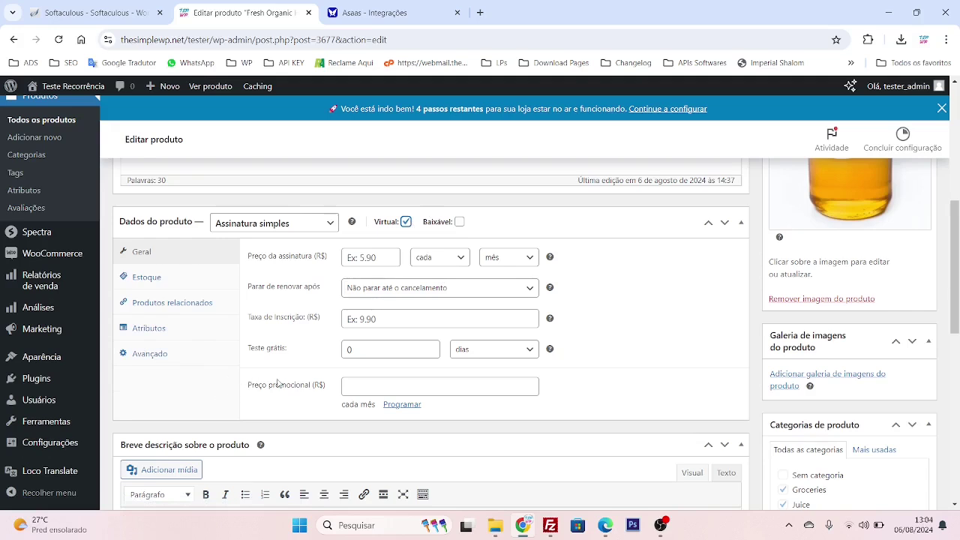
# Try making the product downloadable with a file entry named "Nome do Produto", and turn the downloadable option back off.
pyautogui.click(460, 223)
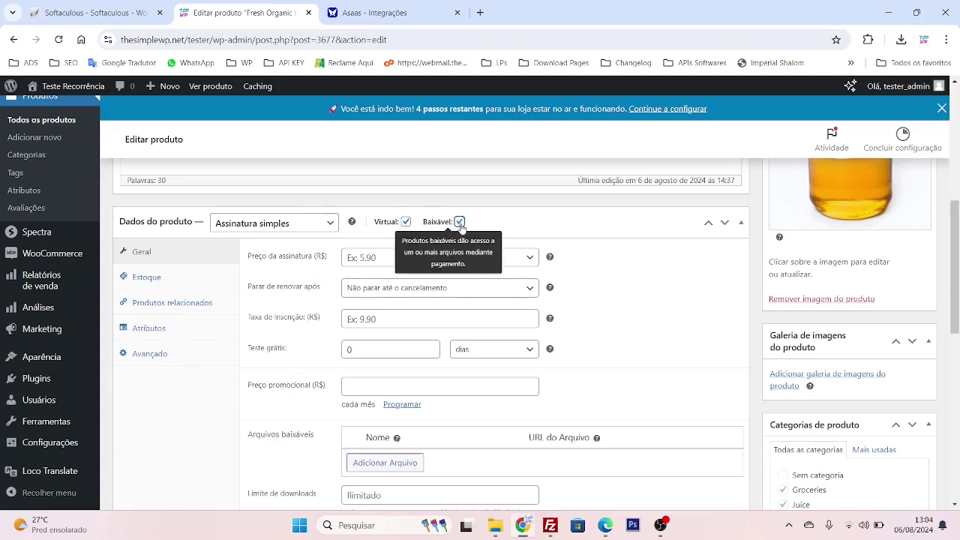
pyautogui.scroll(-2, 460, 233)
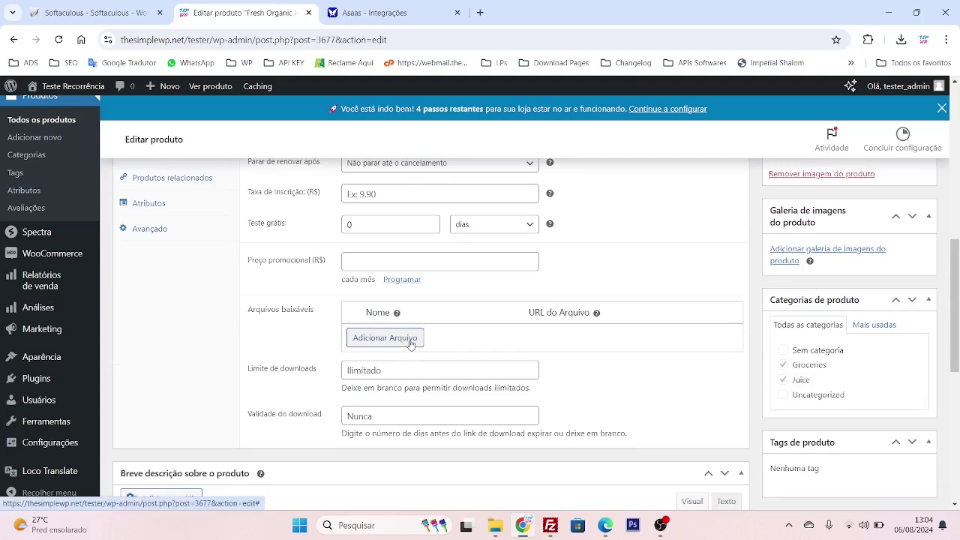
pyautogui.click(407, 337)
pyautogui.click(408, 339)
pyautogui.write('N')
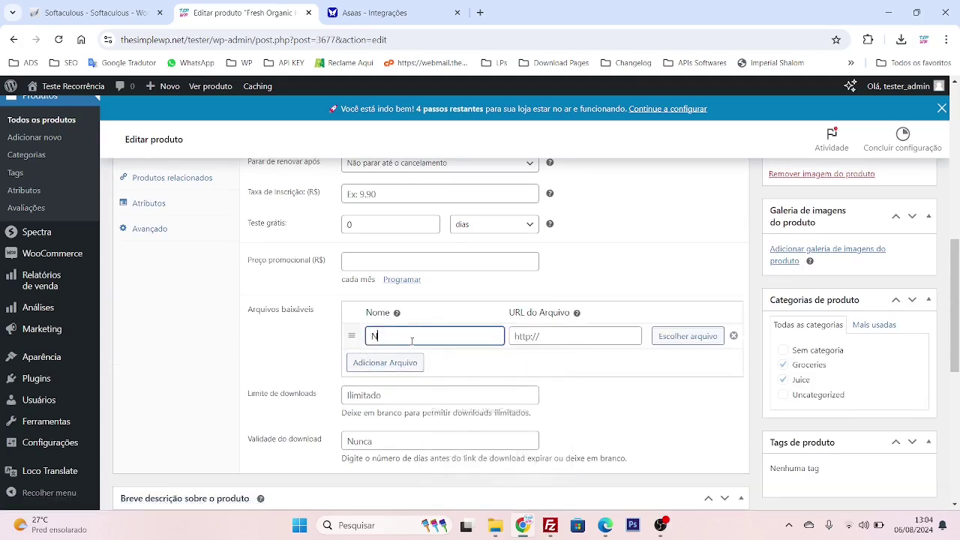
pyautogui.write('ome do Produto')
pyautogui.click(576, 334)
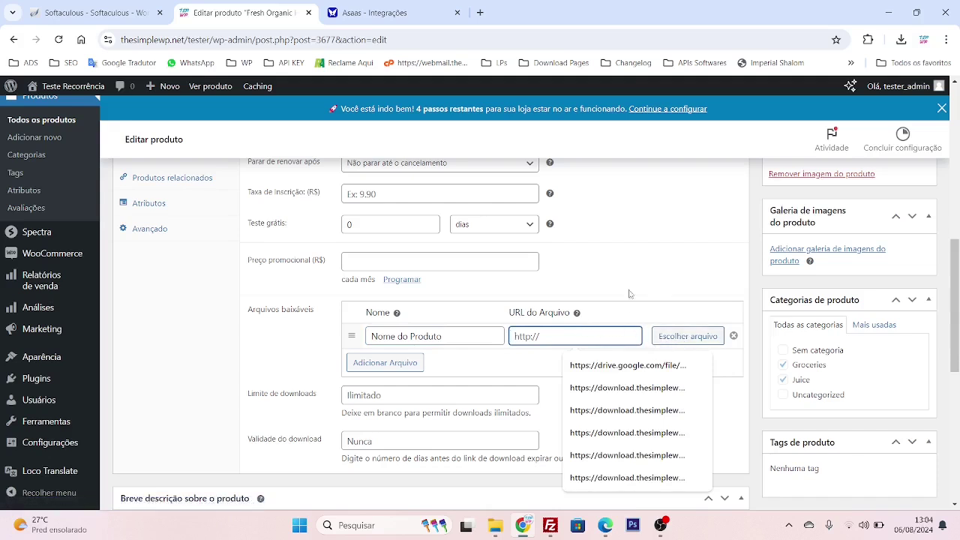
pyautogui.scroll(5, 438, 294)
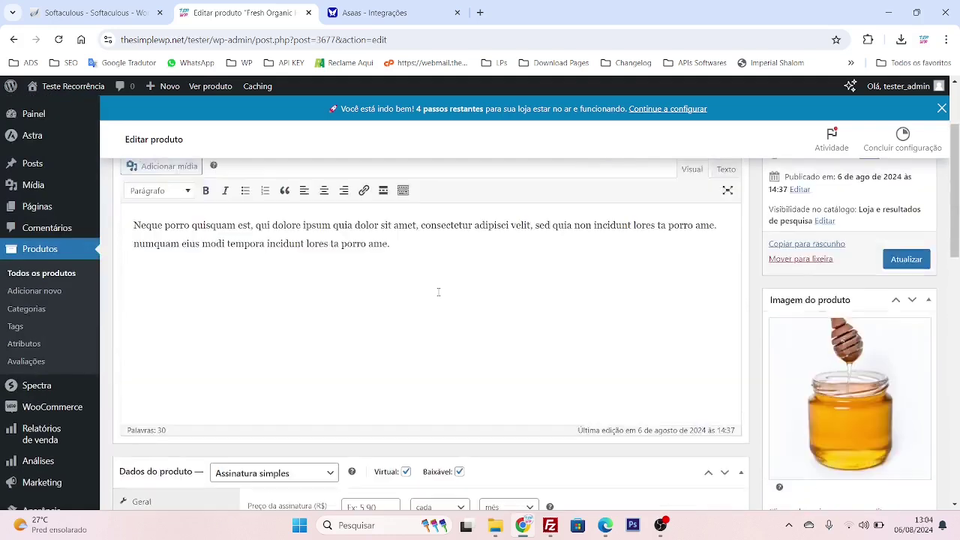
pyautogui.scroll(-2, 439, 294)
pyautogui.click(459, 347)
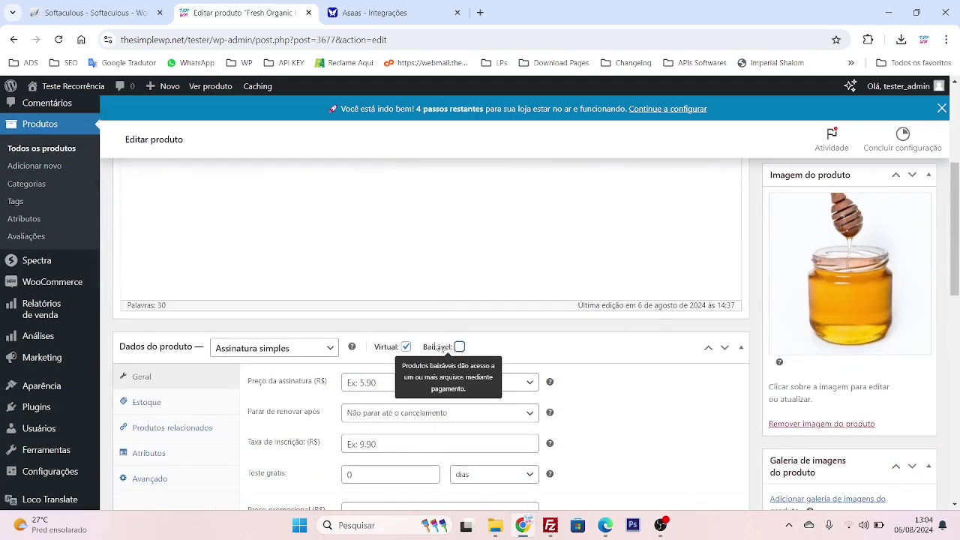
# Set the product's subscription price to R$ 9.99.
pyautogui.scroll(-2, 450, 349)
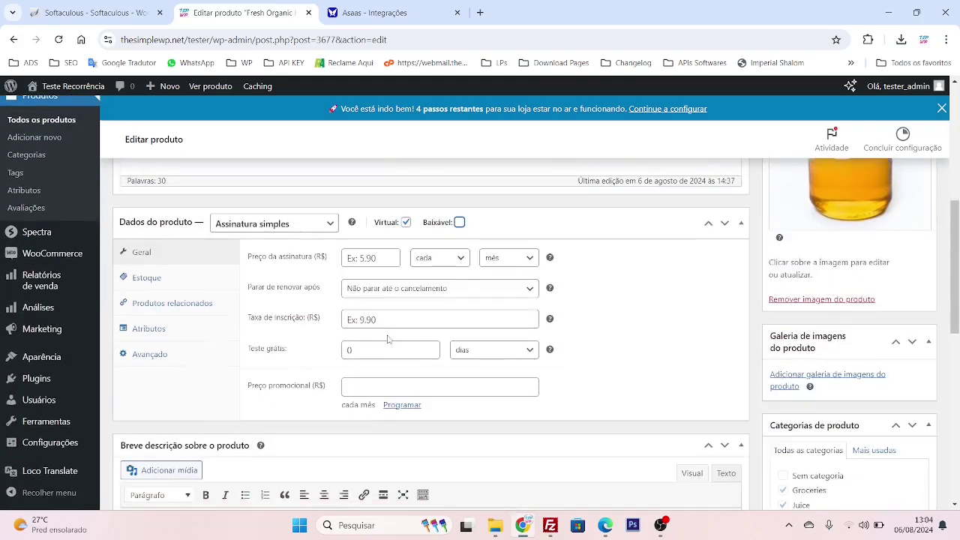
pyautogui.click(374, 262)
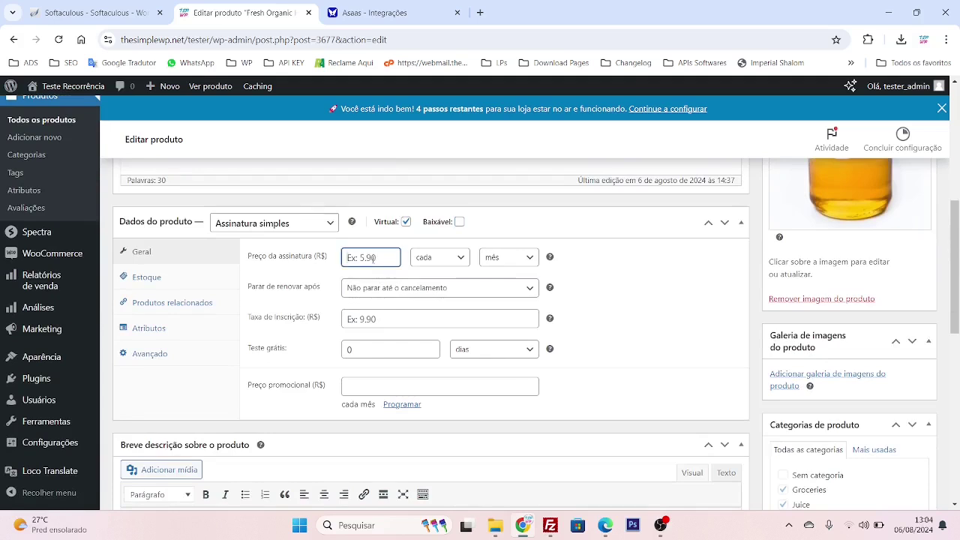
pyautogui.write('9,99')
pyautogui.click(638, 272)
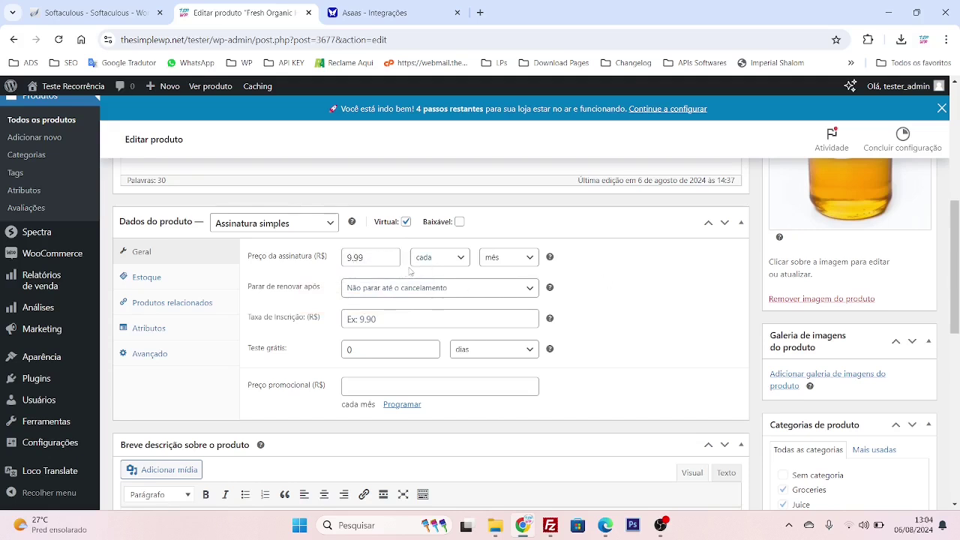
# Try a billing interval of "every 2" for the subscription price.
pyautogui.click(434, 259)
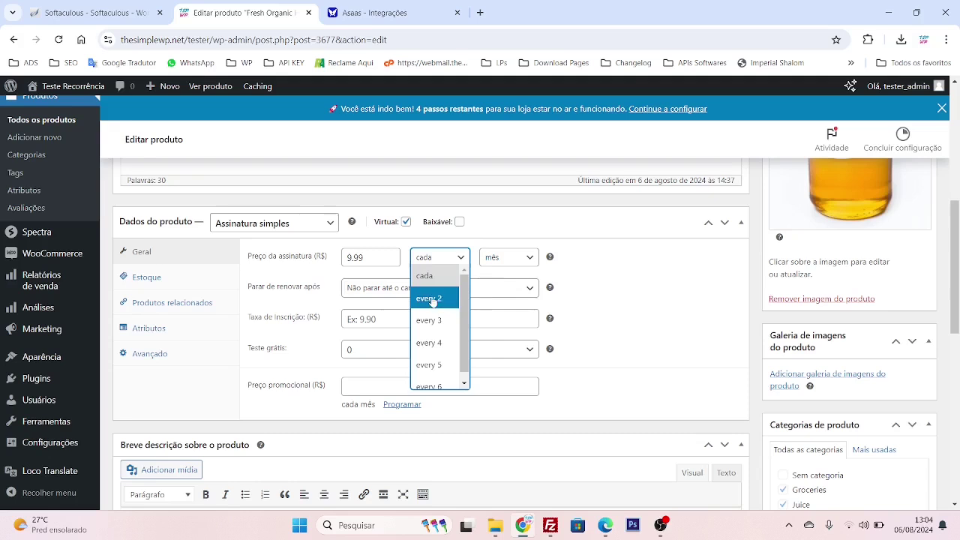
pyautogui.scroll(-1, 439, 321)
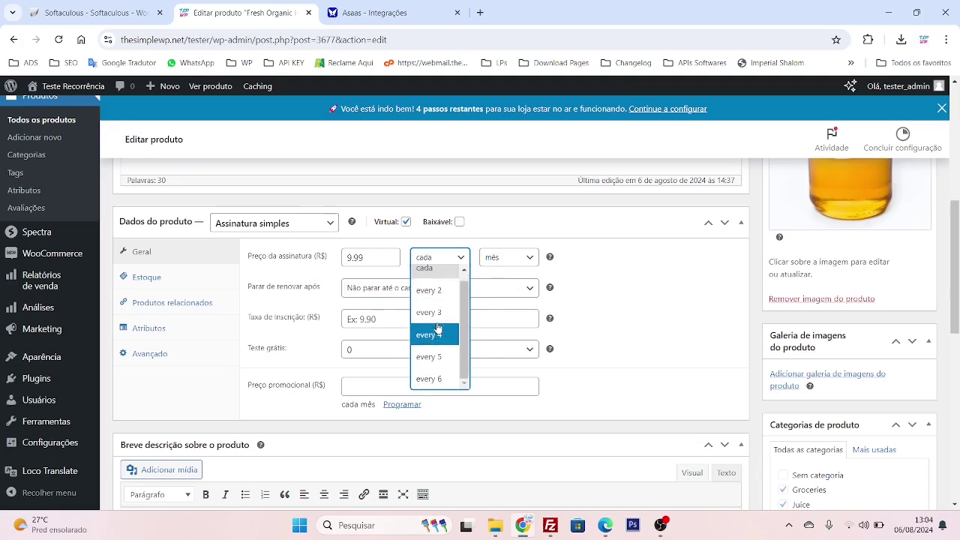
pyautogui.scroll(1, 439, 315)
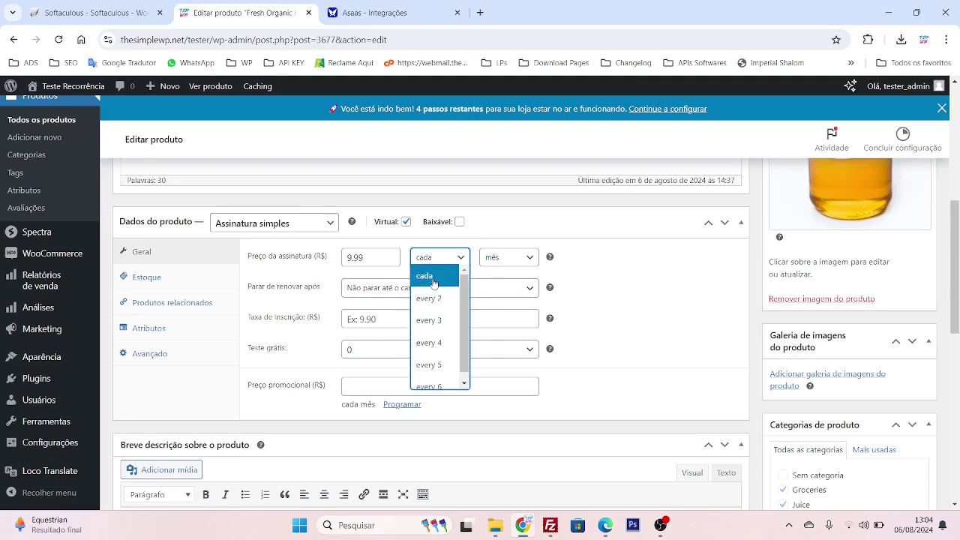
pyautogui.click(438, 299)
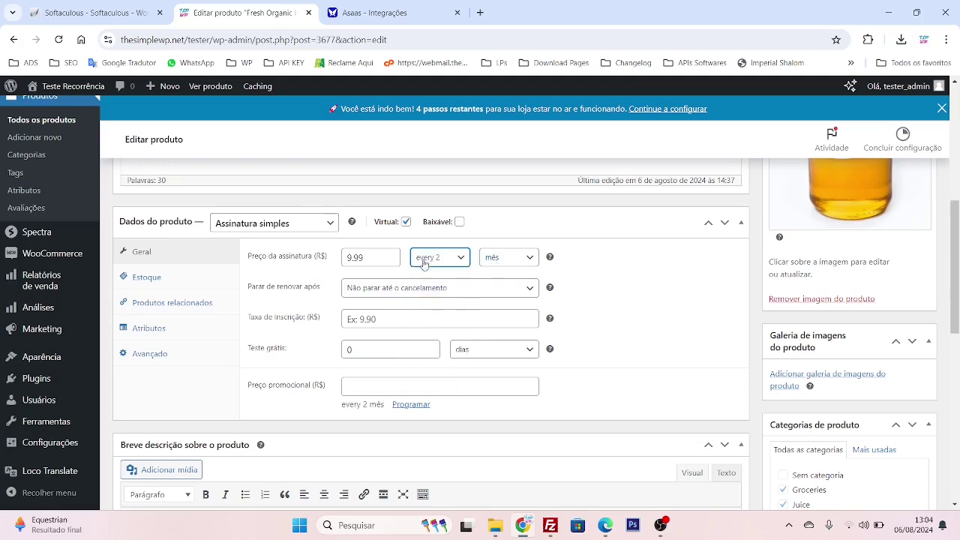
# Try dia as the subscription's billing period, and set the period to ano.
pyautogui.click(504, 263)
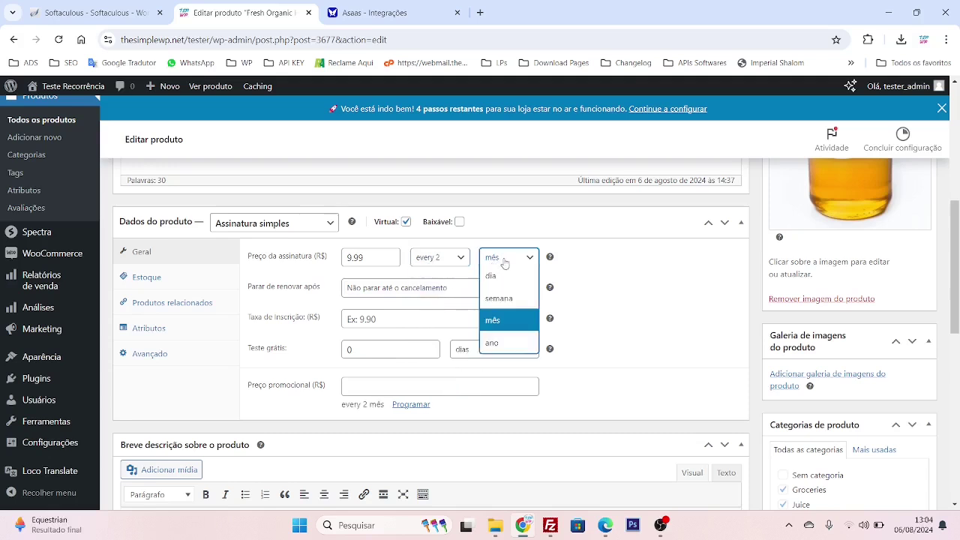
pyautogui.click(505, 262)
pyautogui.click(504, 263)
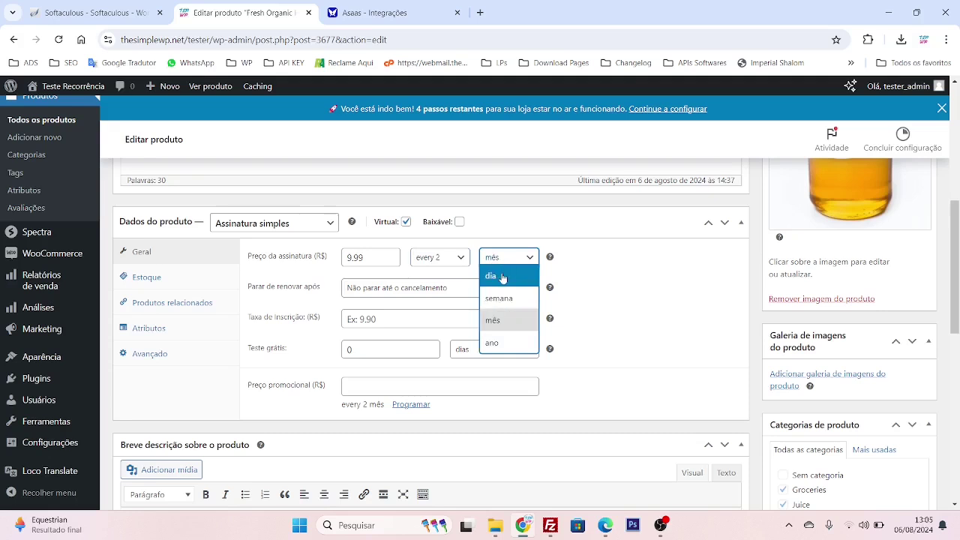
pyautogui.click(503, 277)
pyautogui.click(505, 262)
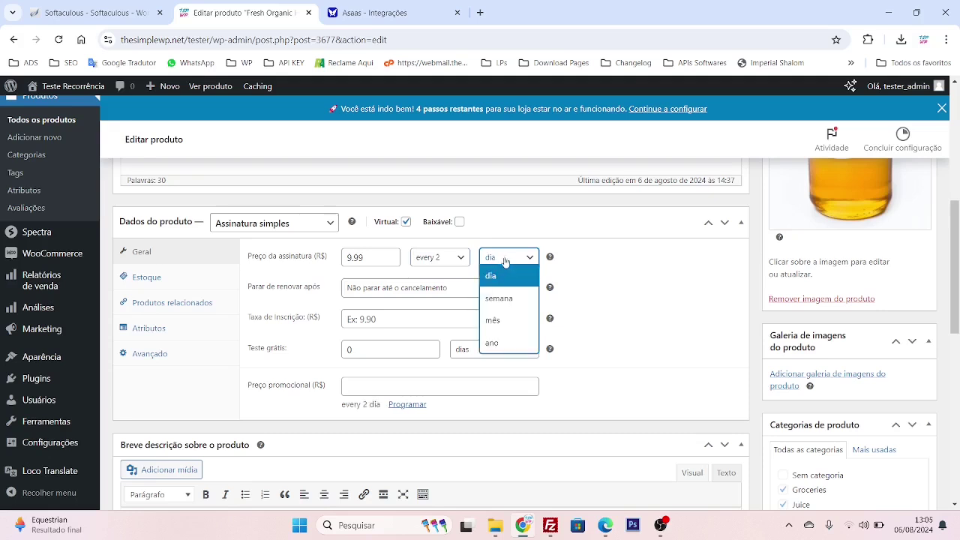
pyautogui.click(503, 345)
# Set the subscription's billing interval to cada.
pyautogui.click(436, 257)
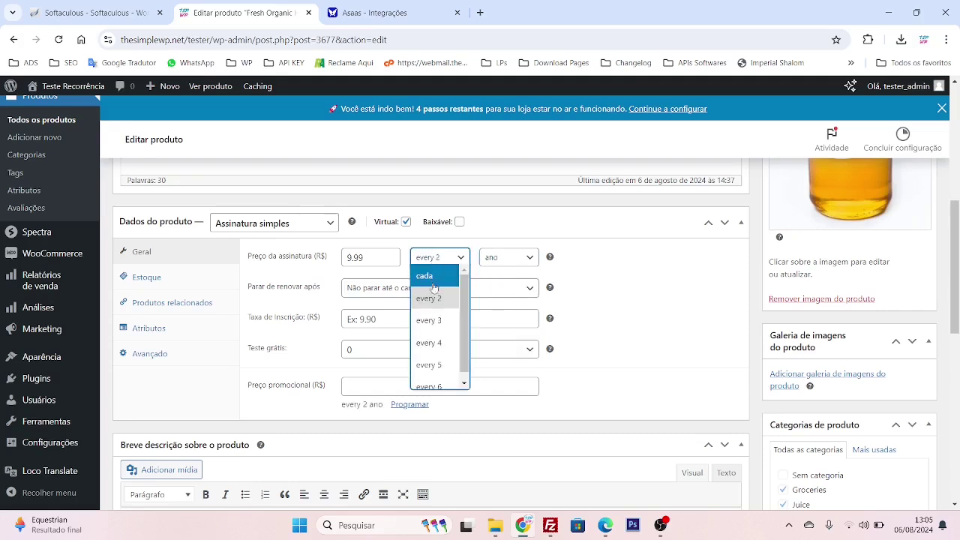
pyautogui.scroll(-1, 443, 307)
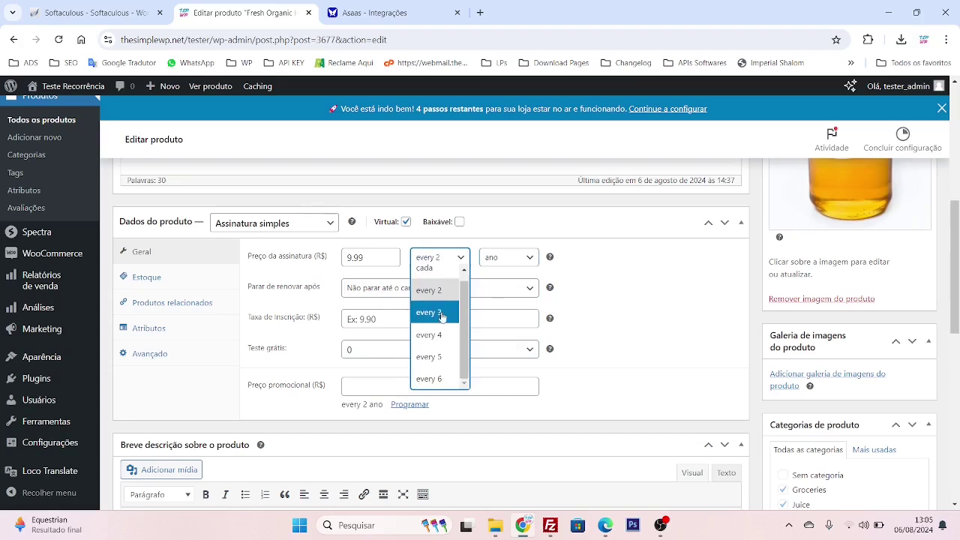
pyautogui.scroll(1, 442, 304)
pyautogui.click(429, 272)
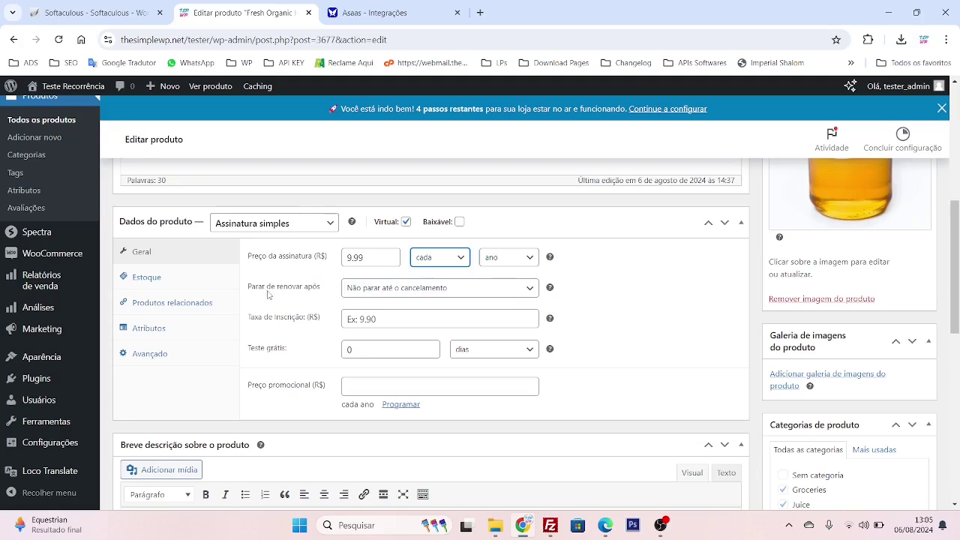
# Review the renewal end options, keeping "Não parar até o cancelamento", and check the help for the renewal end and sign-up fee fields.
pyautogui.click(378, 293)
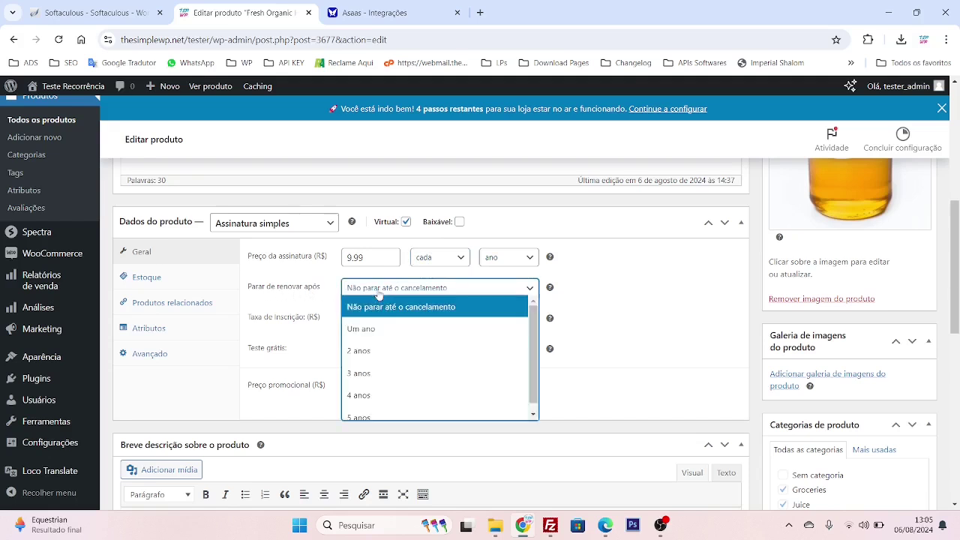
pyautogui.click(480, 306)
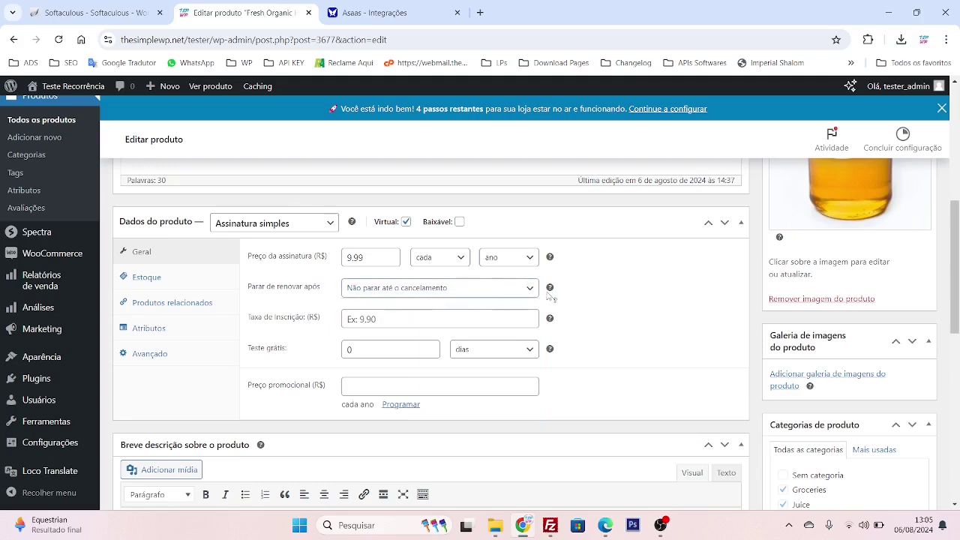
pyautogui.moveTo(550, 289)
pyautogui.click(418, 318)
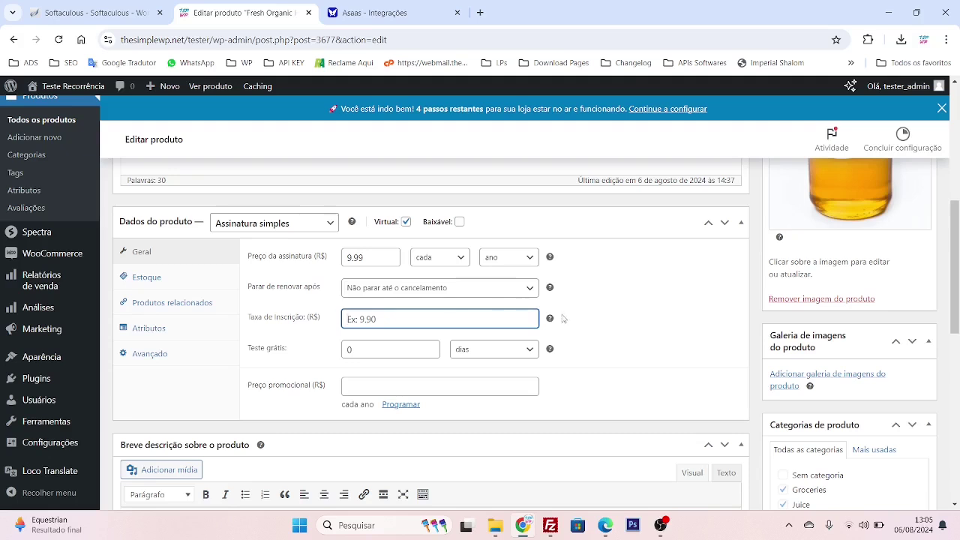
pyautogui.moveTo(550, 320)
pyautogui.click(574, 315)
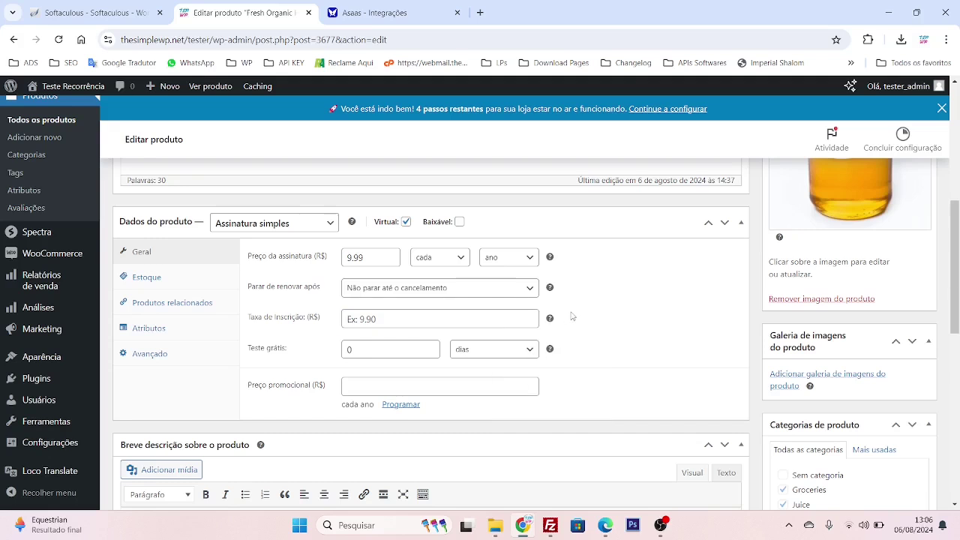
# Try a free trial of 15 days for the subscription and clear the value again.
pyautogui.click(370, 356)
pyautogui.doubleClick(347, 349)
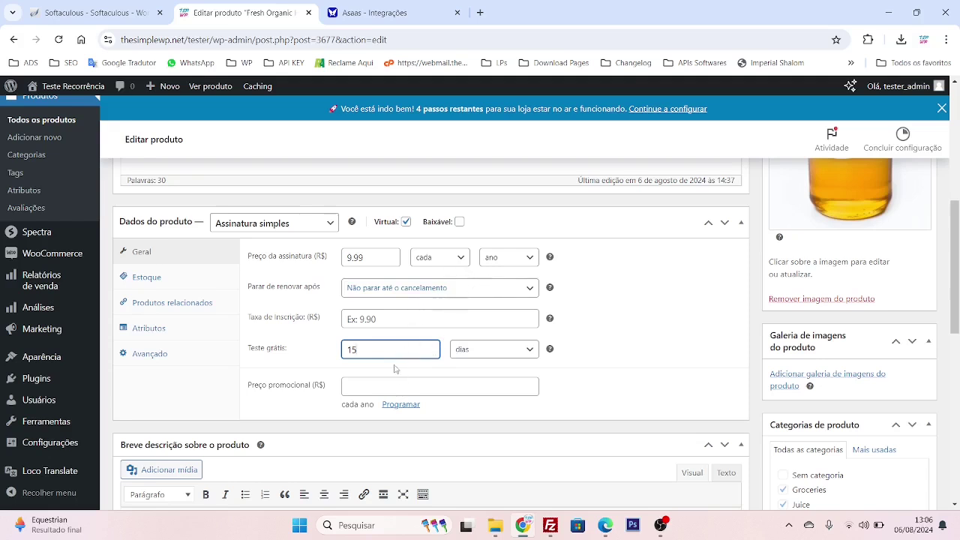
pyautogui.moveTo(396, 350); pyautogui.dragTo(330, 350)
pyautogui.press('BackSpace')
pyautogui.click(642, 346)
# Examine the promotional price field alongside the subscription price.
pyautogui.scroll(-1, 641, 348)
pyautogui.click(433, 318)
pyautogui.scroll(1, 434, 318)
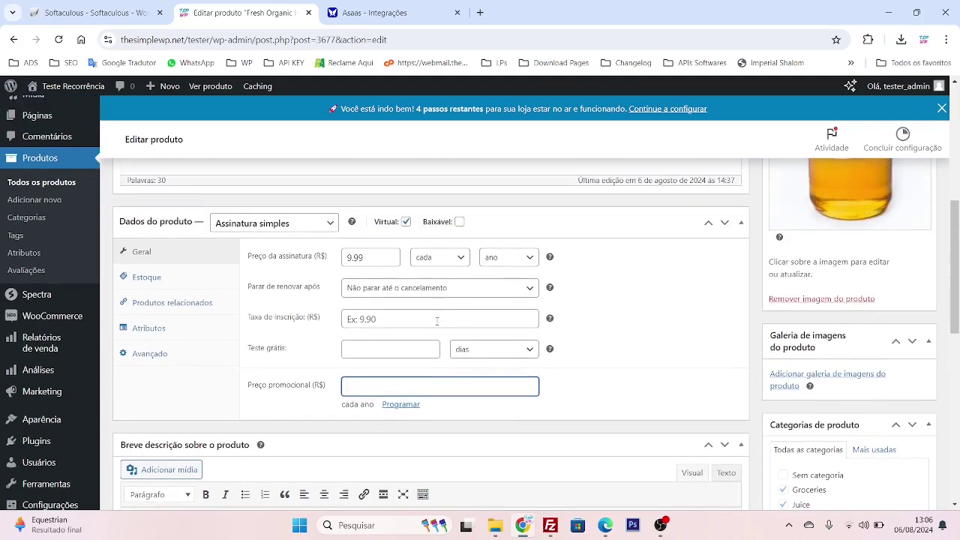
pyautogui.moveTo(366, 257); pyautogui.dragTo(342, 257)
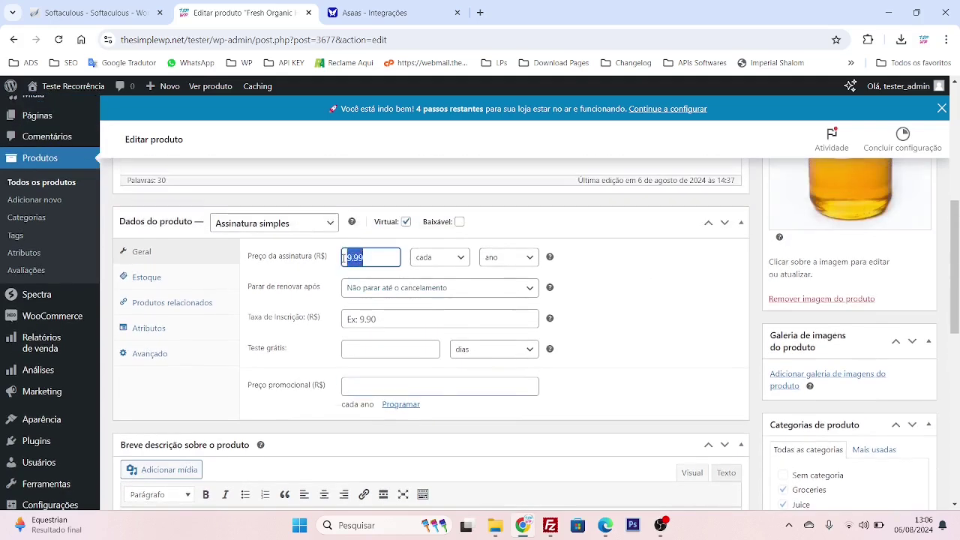
pyautogui.click(379, 392)
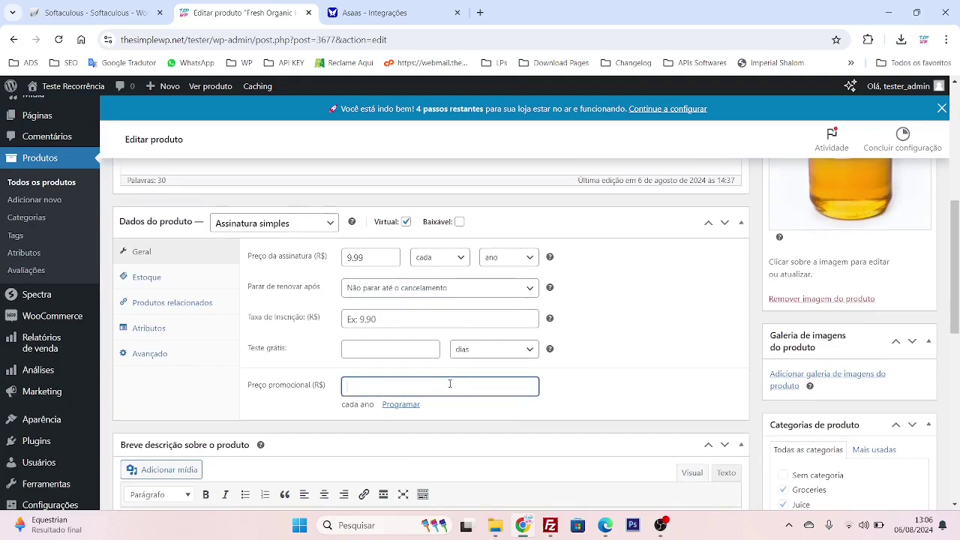
# Update the Fresh Organic Honey product to save its subscription settings.
pyautogui.scroll(-8, 450, 385)
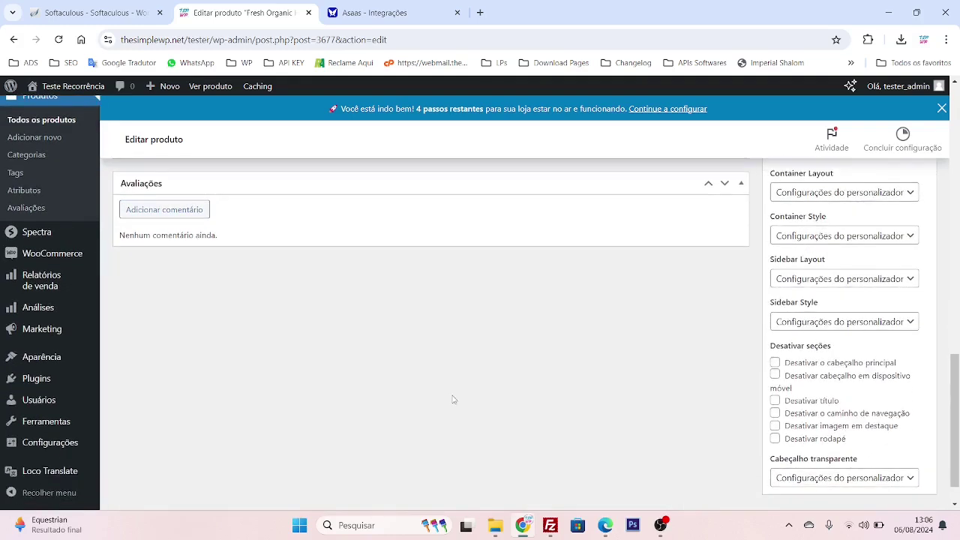
pyautogui.scroll(6, 454, 390)
pyautogui.scroll(6, 459, 402)
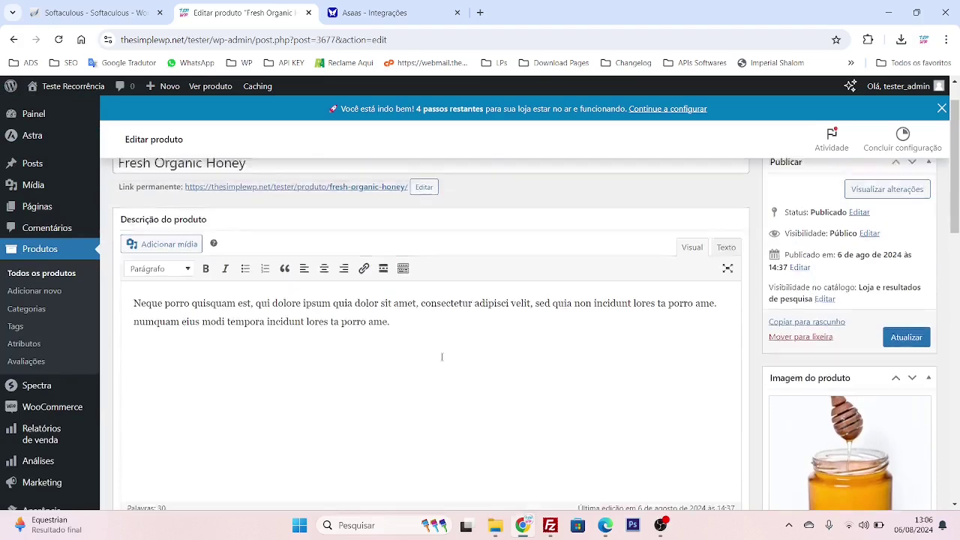
pyautogui.moveTo(293, 203); pyautogui.dragTo(116, 211)
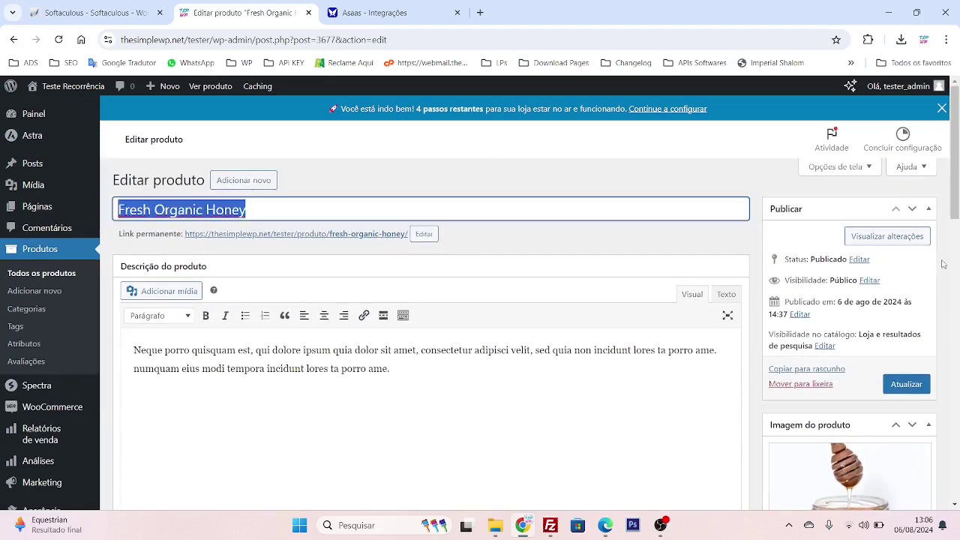
pyautogui.scroll(-3, 944, 270)
pyautogui.click(903, 199)
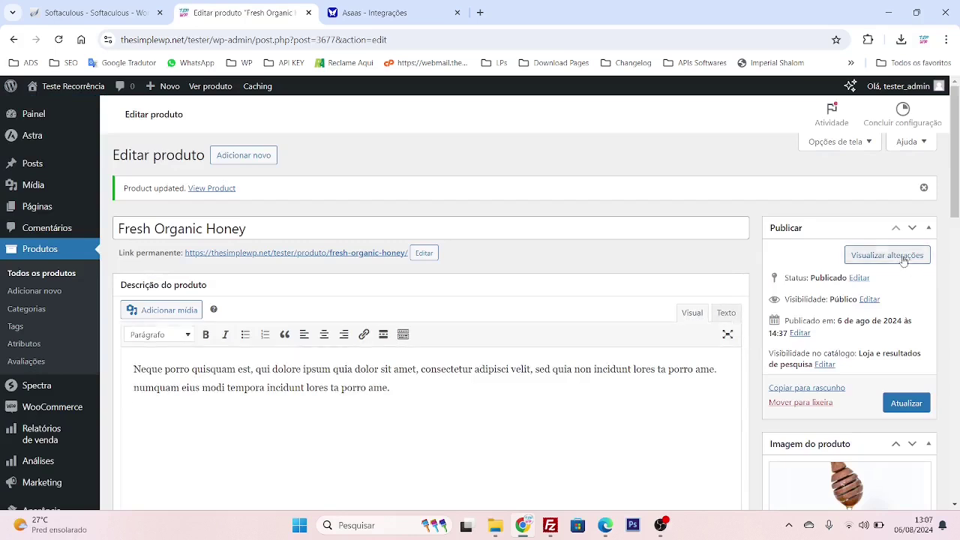
# Preview the product changes and check the product's name and subscription price on the store page.
pyautogui.click(905, 283)
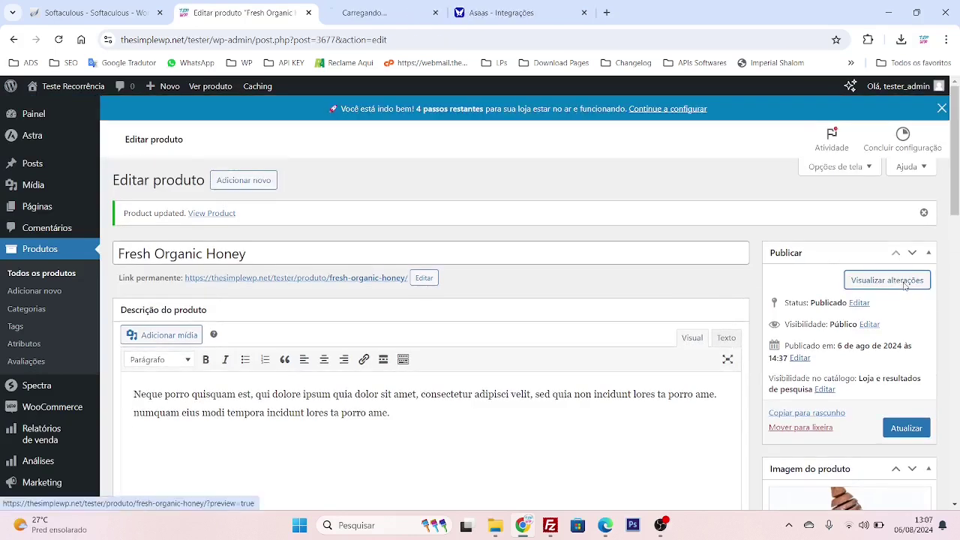
pyautogui.click(388, 18)
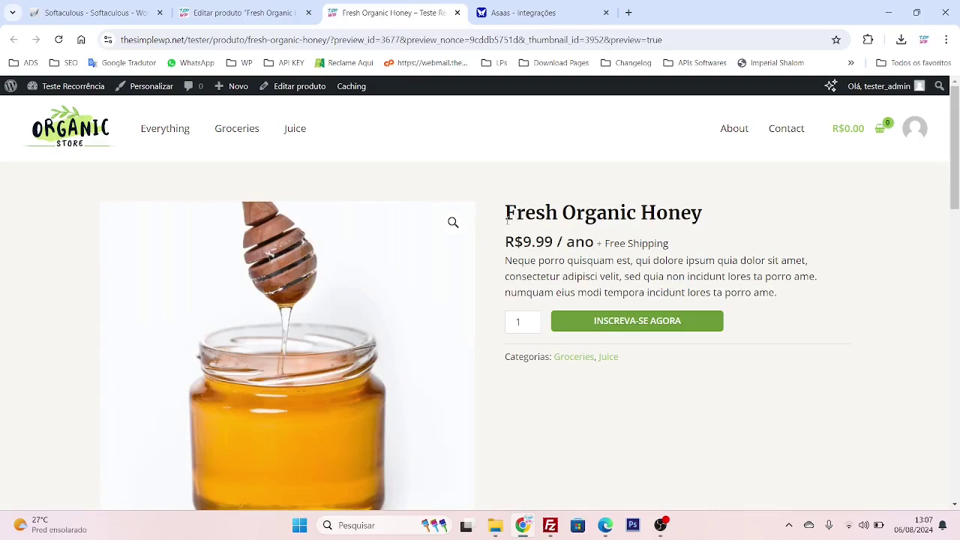
pyautogui.moveTo(507, 215); pyautogui.dragTo(705, 216)
pyautogui.click(650, 328)
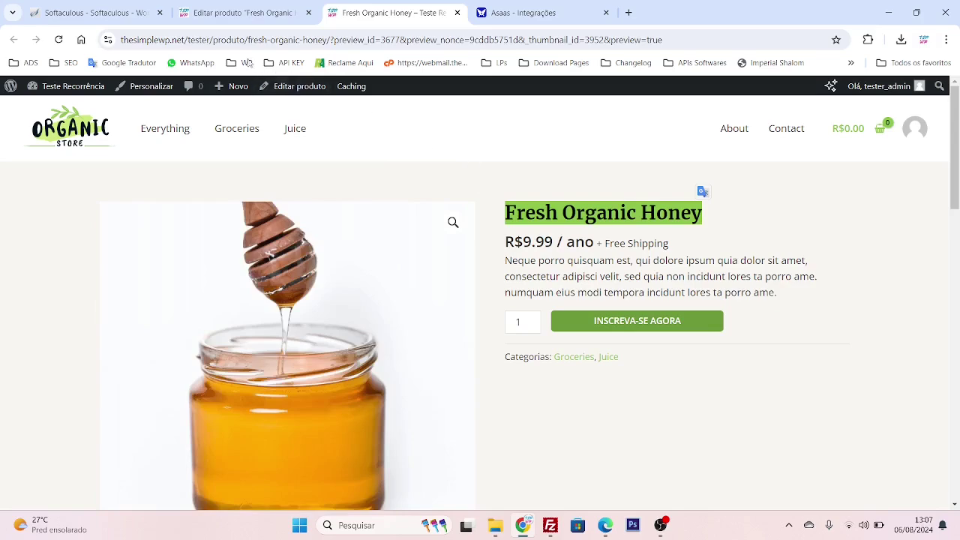
# Return to the product editor, change the billing period to semana and update the product.
pyautogui.click(252, 15)
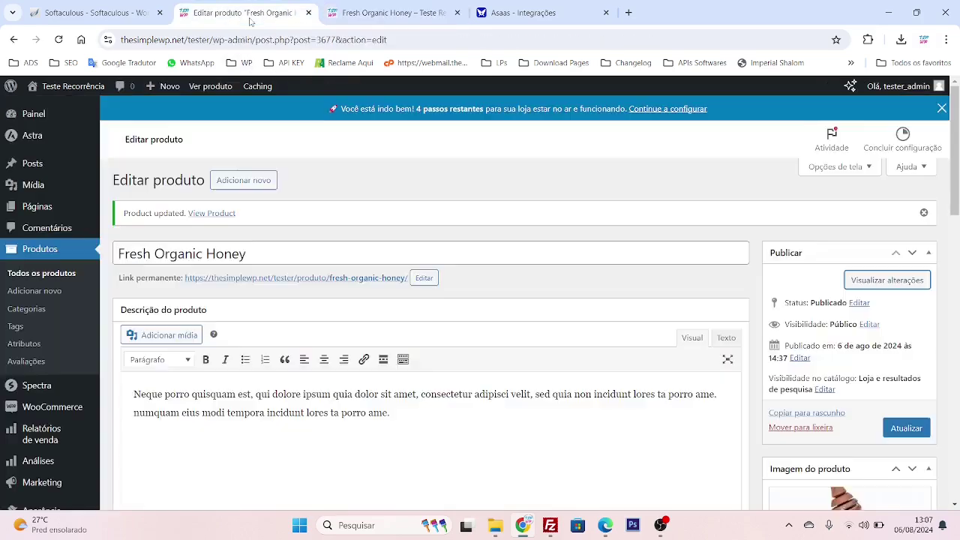
pyautogui.scroll(-8, 330, 270)
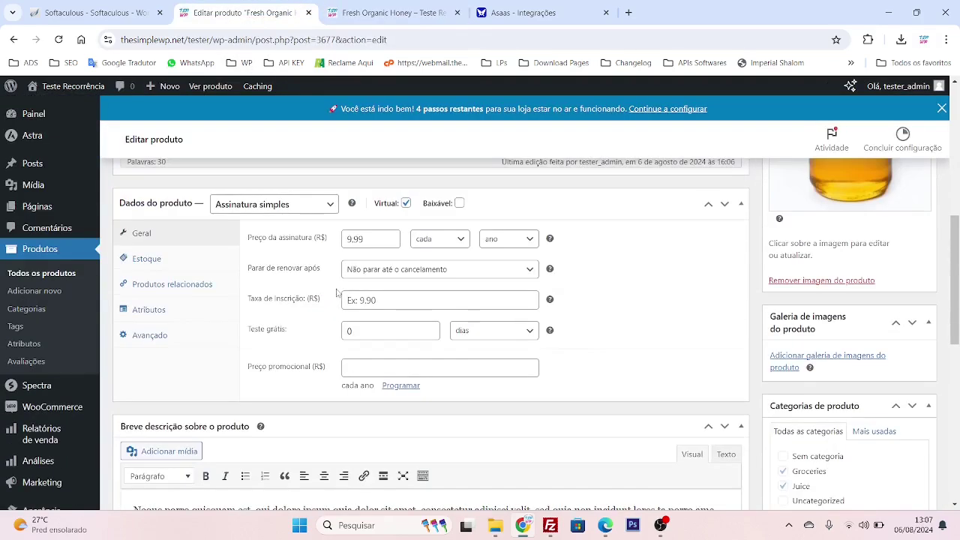
pyautogui.click(496, 240)
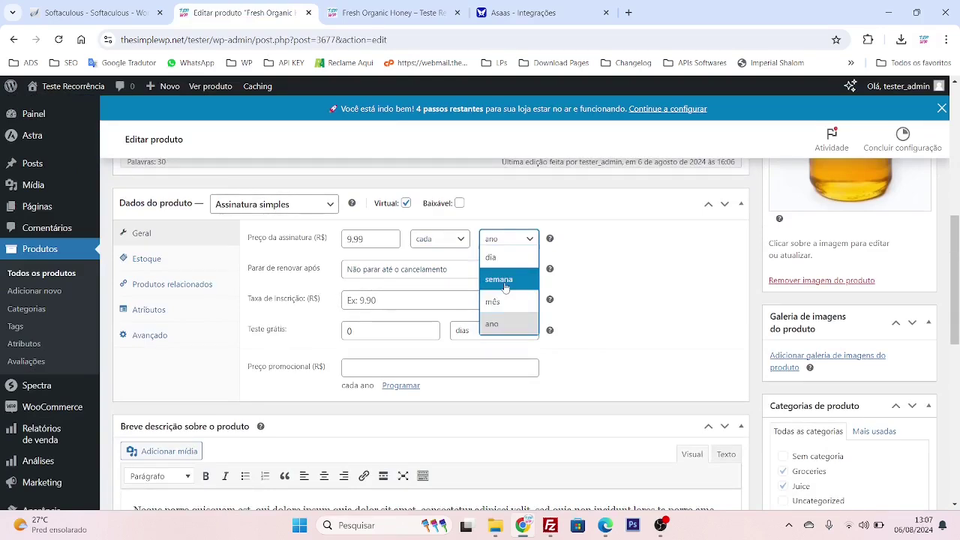
pyautogui.click(501, 279)
pyautogui.scroll(3, 943, 253)
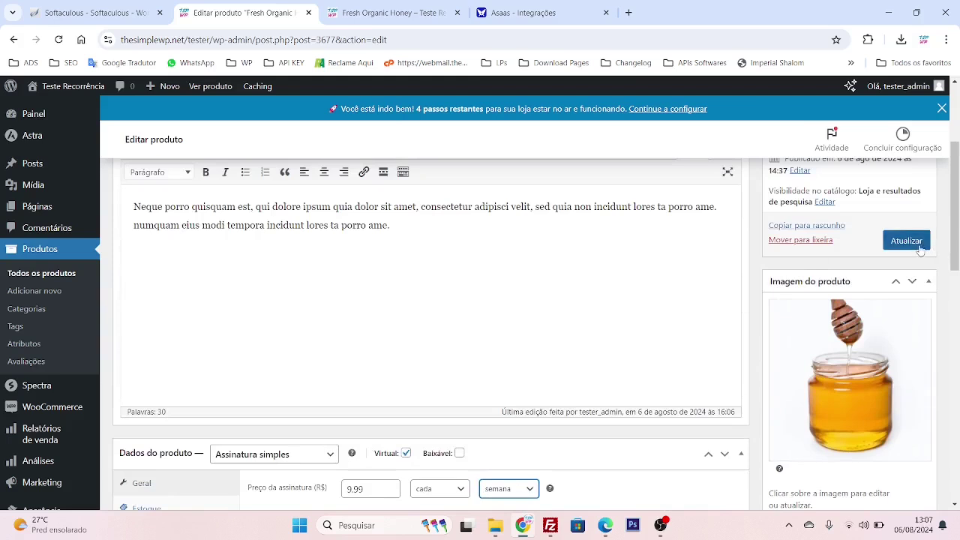
pyautogui.click(921, 249)
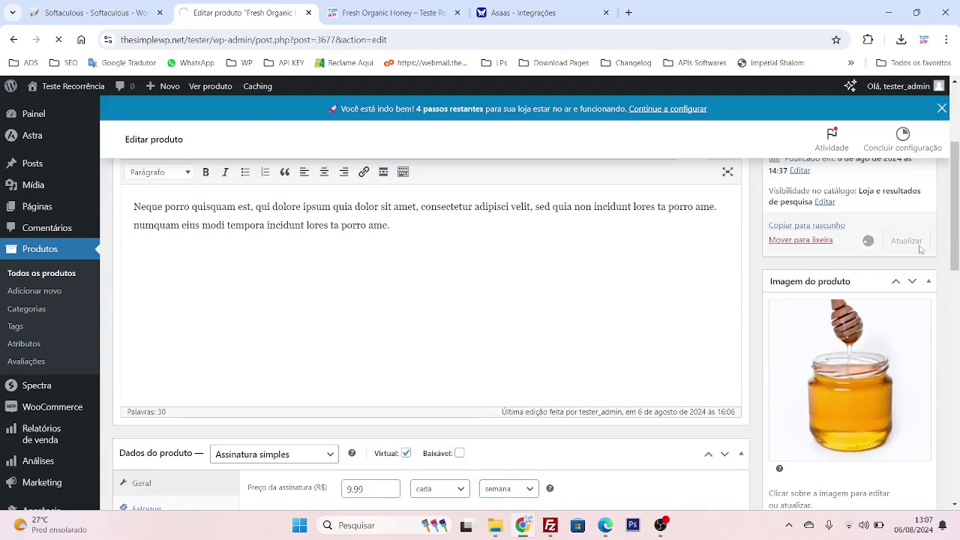
# Reload the Fresh Organic Honey preview page and check the subscription's billing period.
pyautogui.click(425, 23)
pyautogui.click(425, 34)
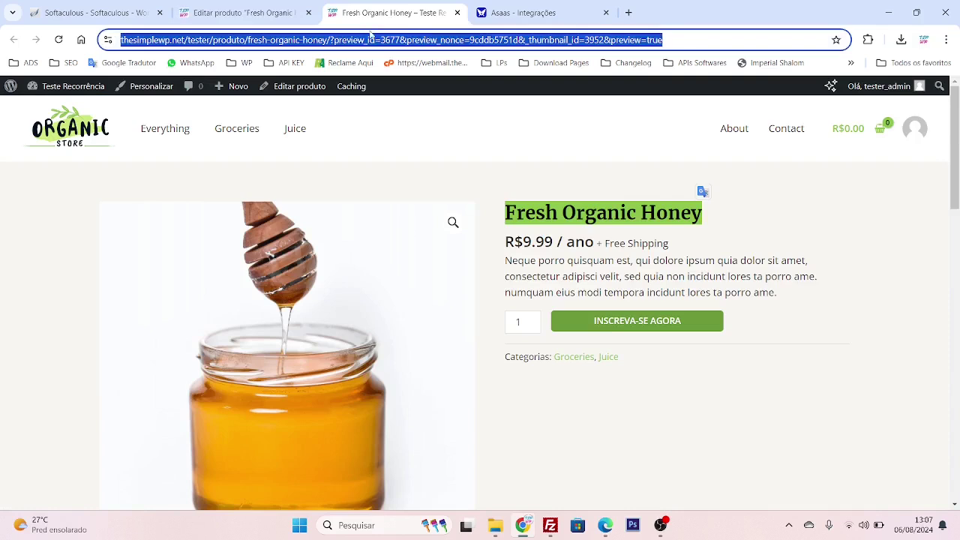
pyautogui.click(334, 41)
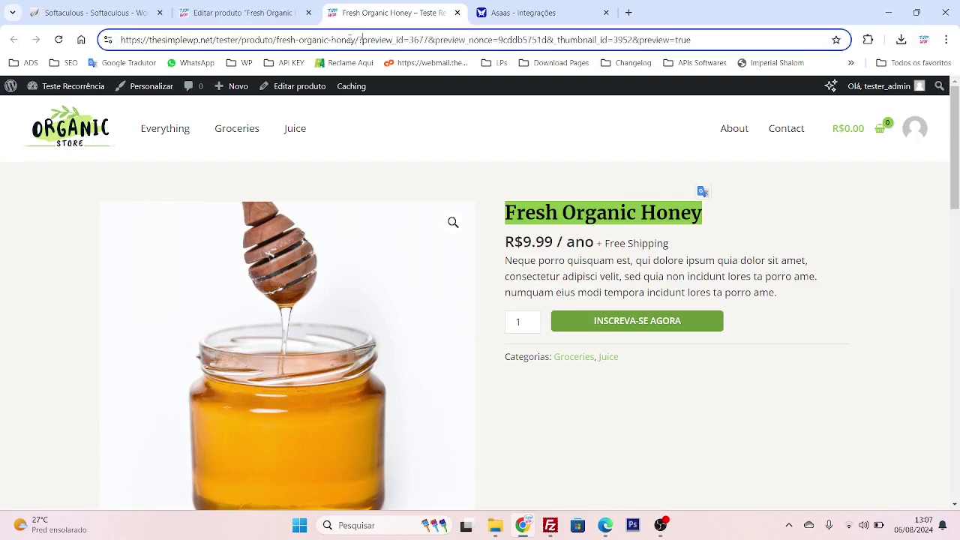
pyautogui.press('Return')
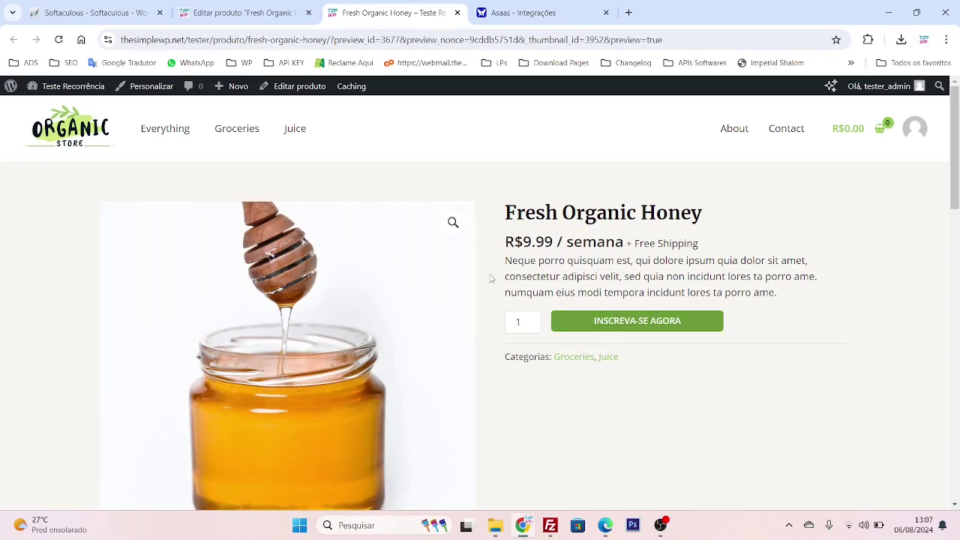
pyautogui.scroll(-3, 495, 282)
pyautogui.scroll(2, 496, 283)
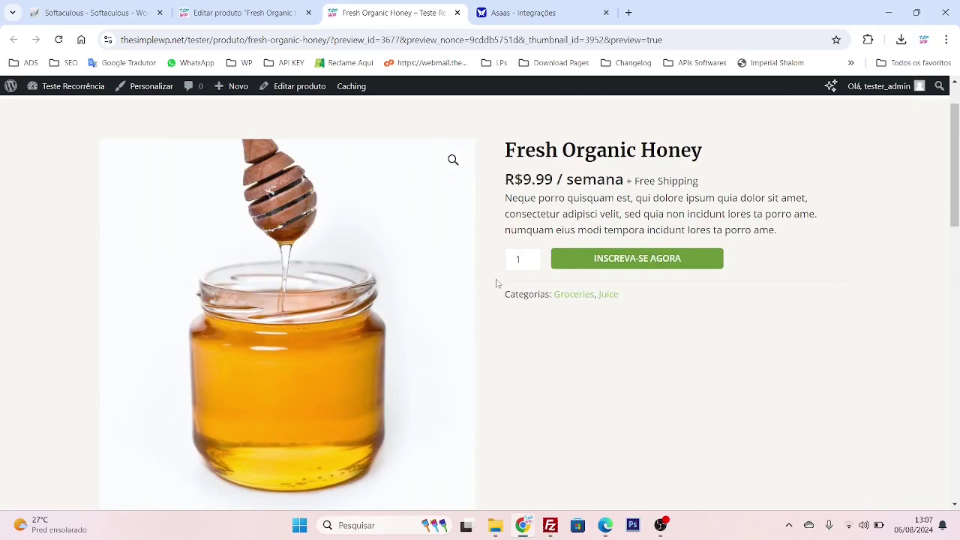
# Subscribe to Fresh Organic Honey, review the recurring totals in the cart and proceed to checkout.
pyautogui.click(596, 263)
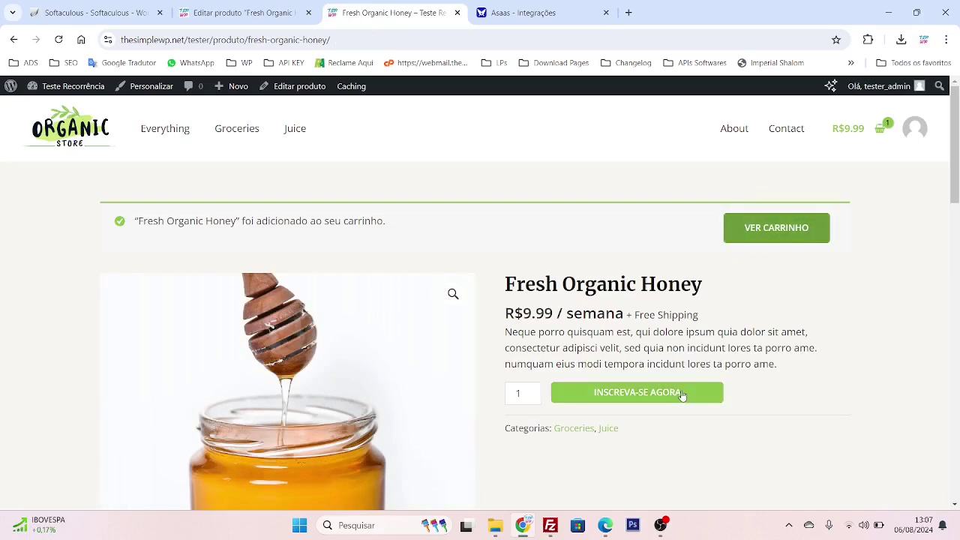
pyautogui.click(756, 228)
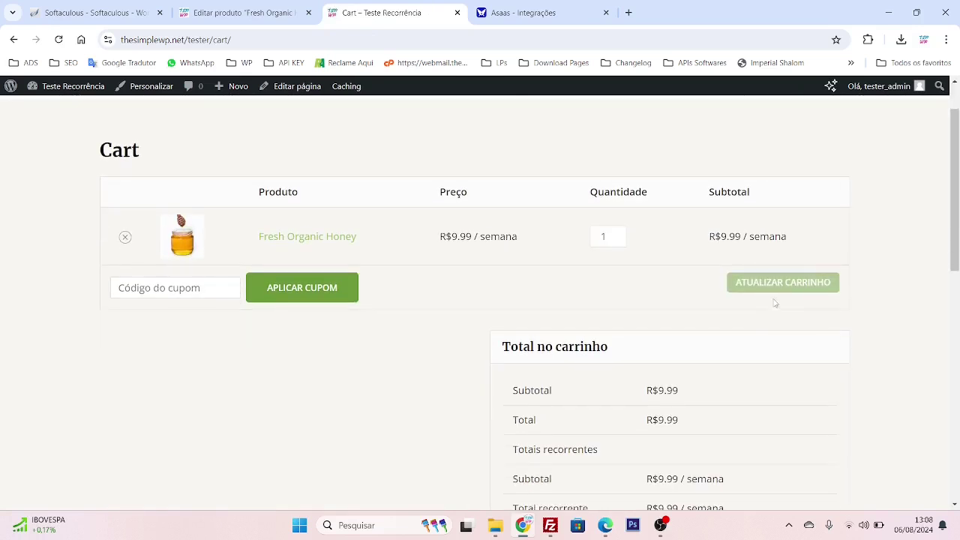
pyautogui.scroll(-3, 780, 289)
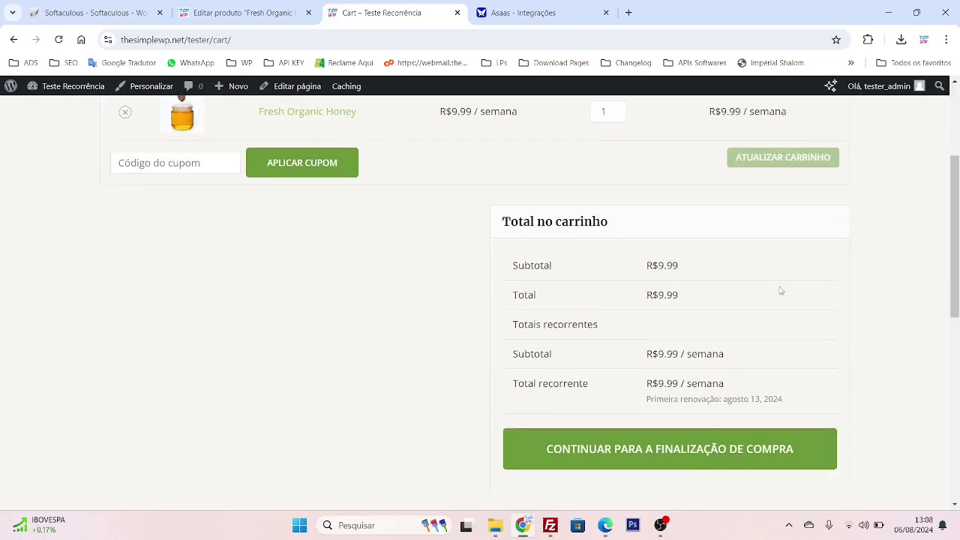
pyautogui.click(680, 459)
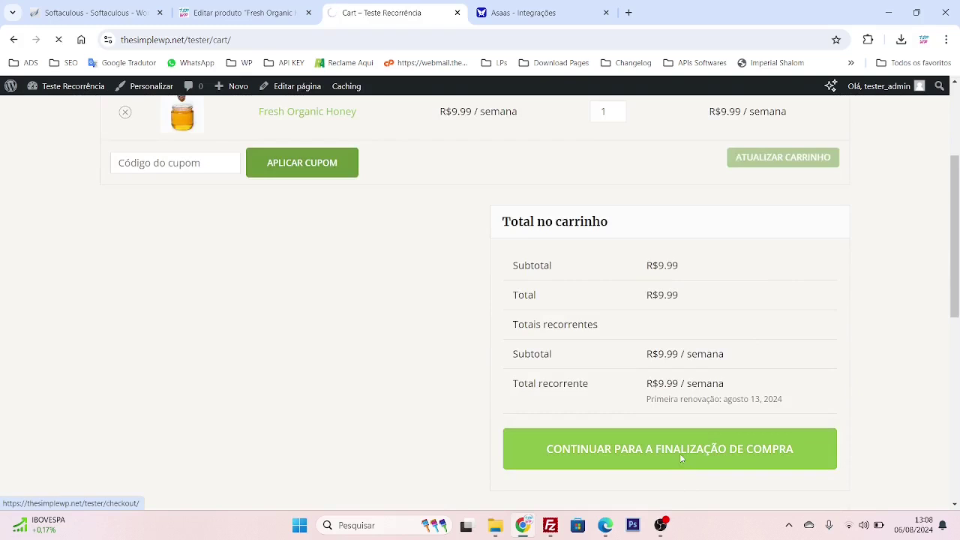